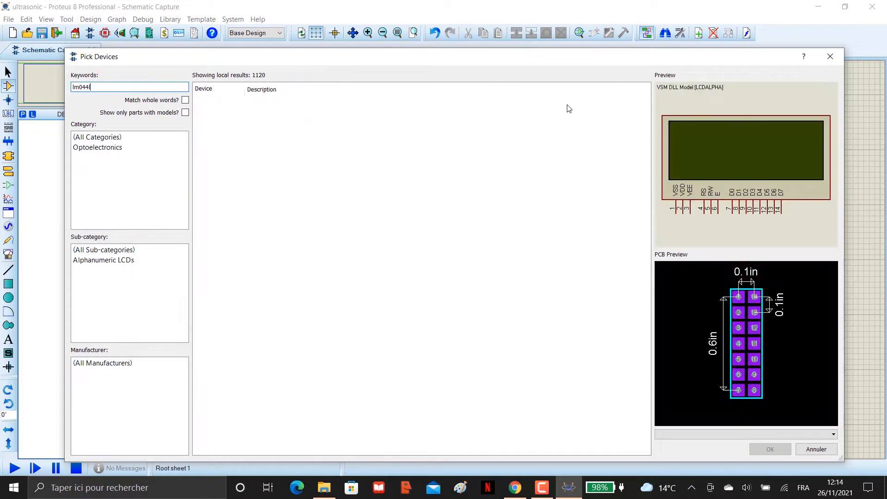
# Step: Add the LM044L display to the device list, along with the plain POT potentiometer found with the keyword "res"
pyautogui.doubleClick(234, 101)
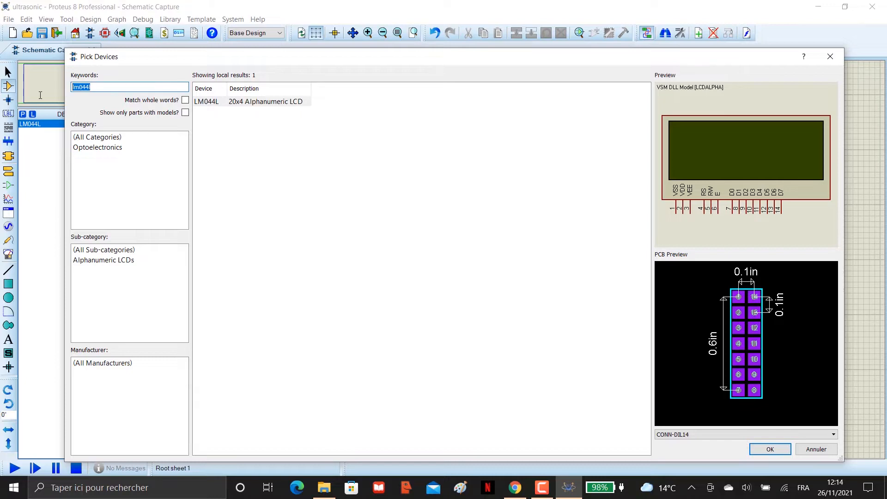
pyautogui.write('res')
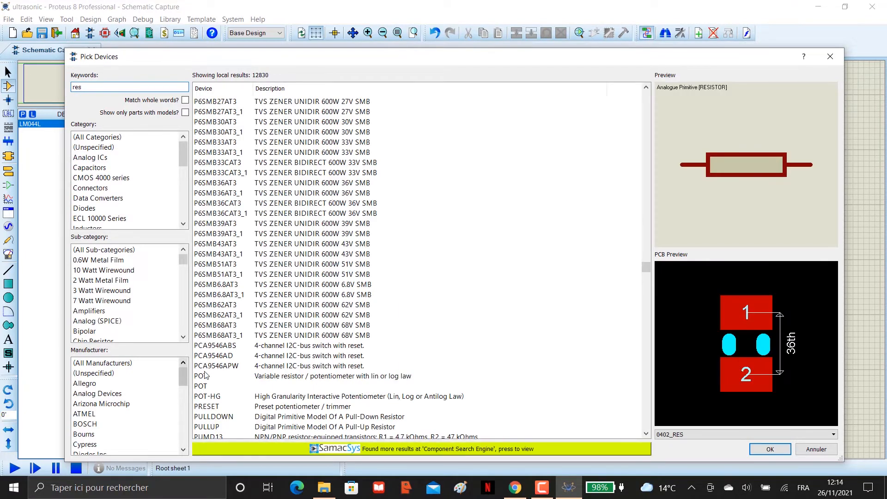
pyautogui.doubleClick(203, 376)
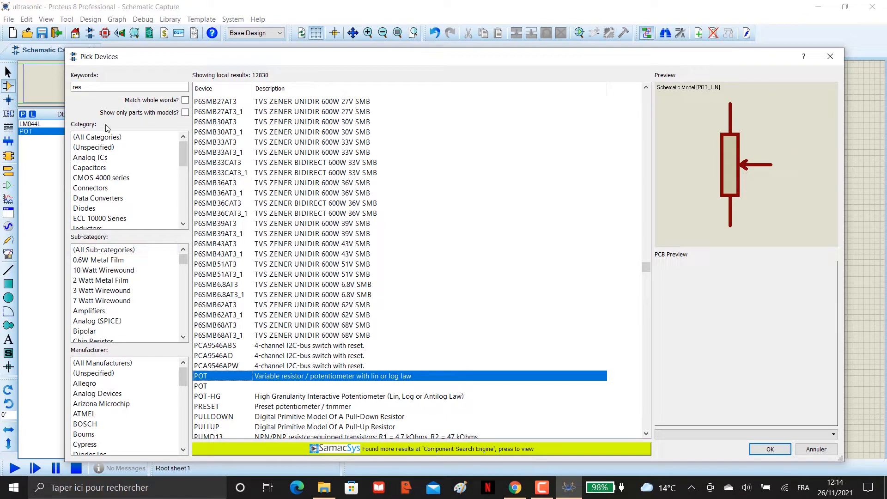
# Step: Search the device library for "simulino" and add the SIMULINO UNO board to the device list
pyautogui.doubleClick(91, 88)
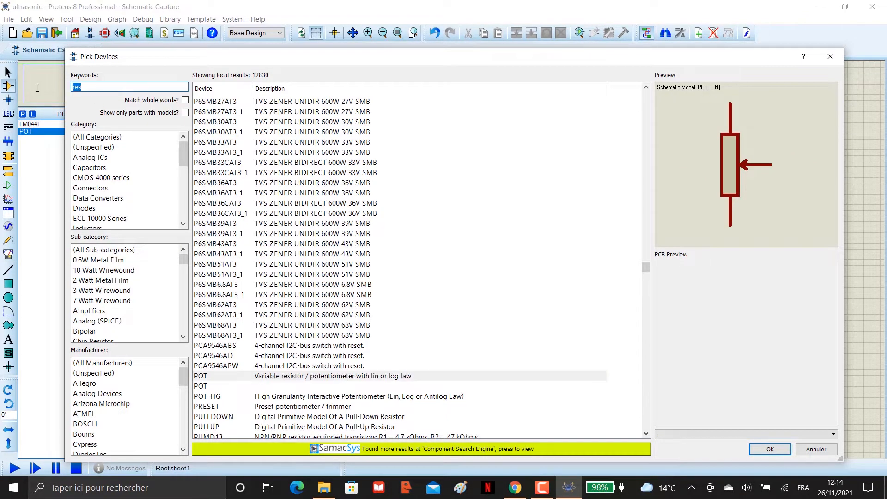
pyautogui.write('s')
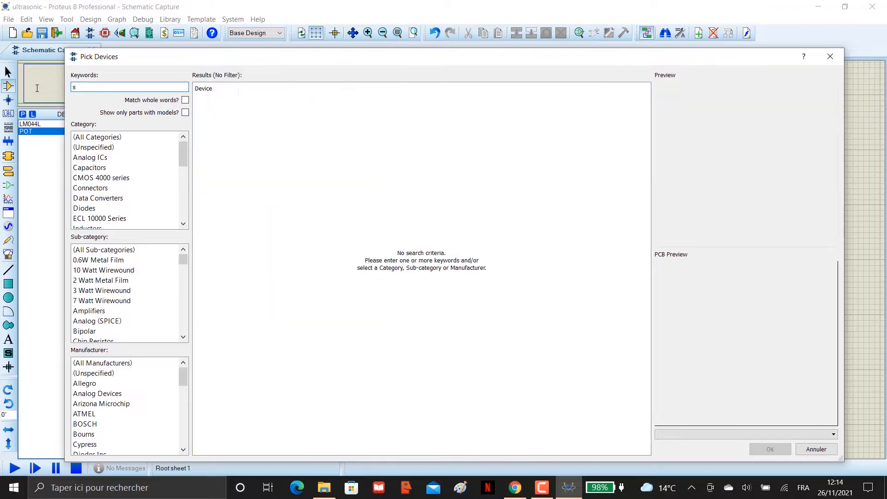
pyautogui.write('imm')
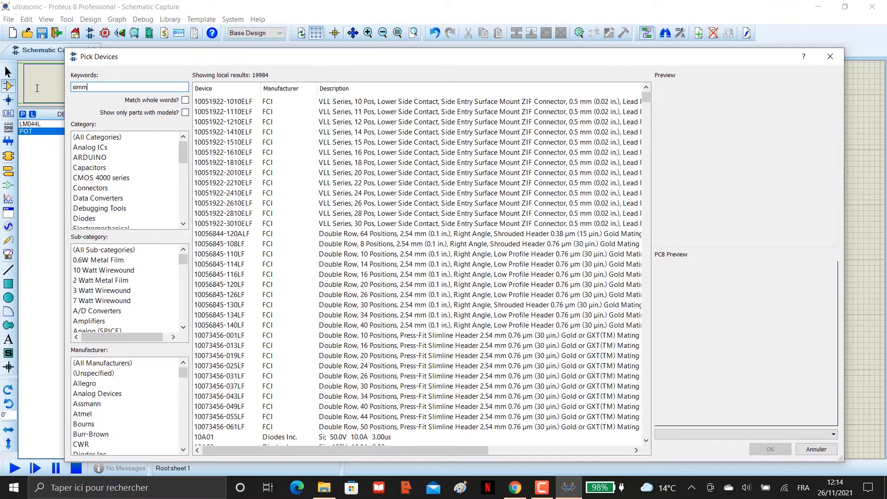
pyautogui.press('BackSpace')
pyautogui.write('u')
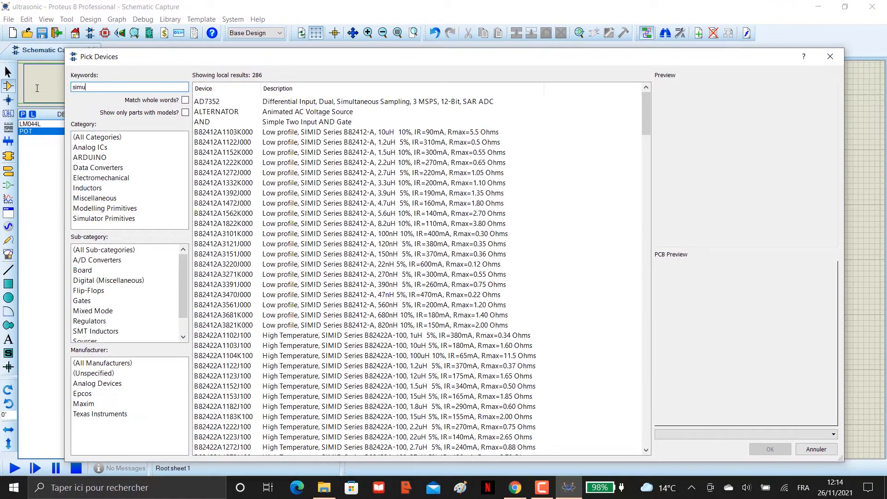
pyautogui.write('lino')
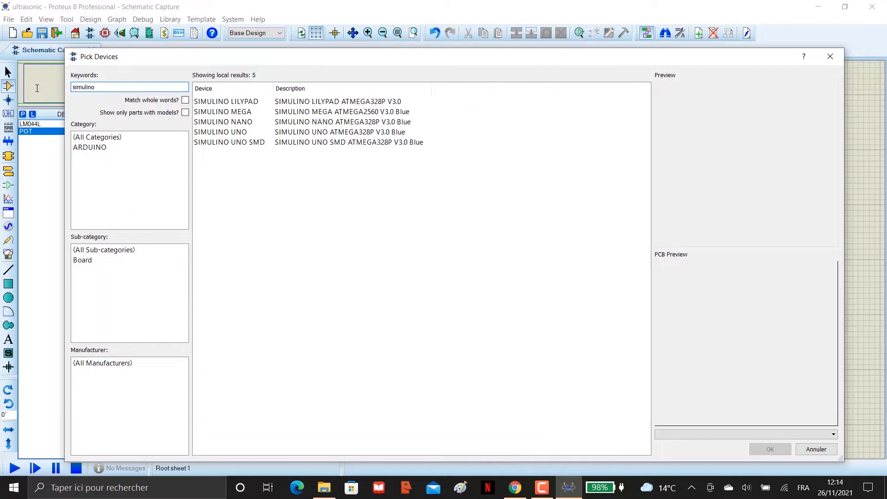
pyautogui.click(308, 132)
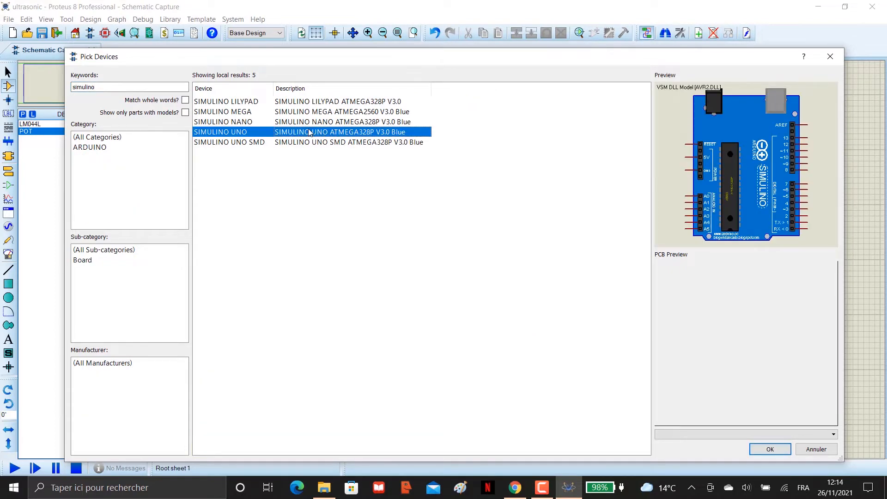
pyautogui.doubleClick(309, 132)
# Step: Search for "ultrasonic", add the ULTRASONIC V2.0 B sensor to the device list and close the device picker
pyautogui.moveTo(107, 87); pyautogui.dragTo(28, 91)
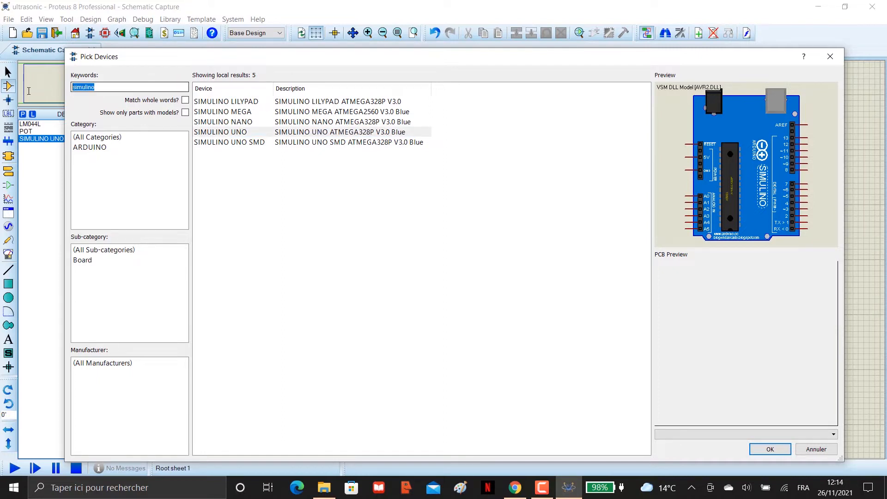
pyautogui.write('ul')
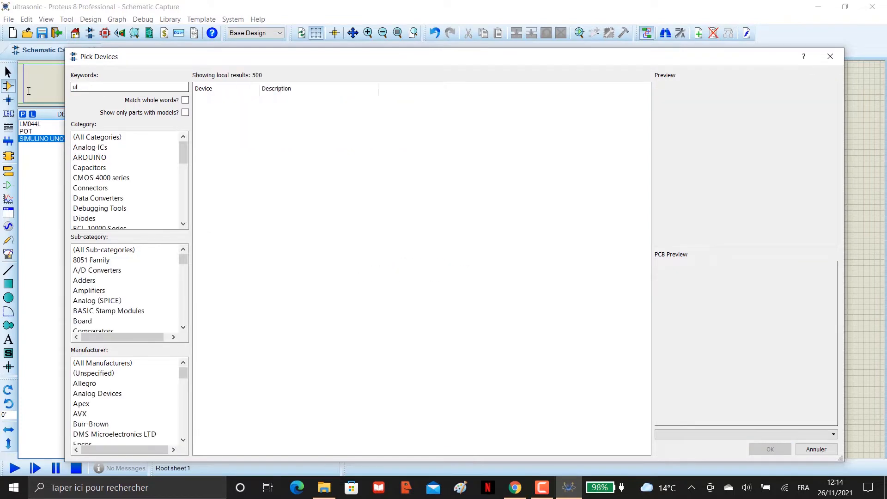
pyautogui.write('trasonic')
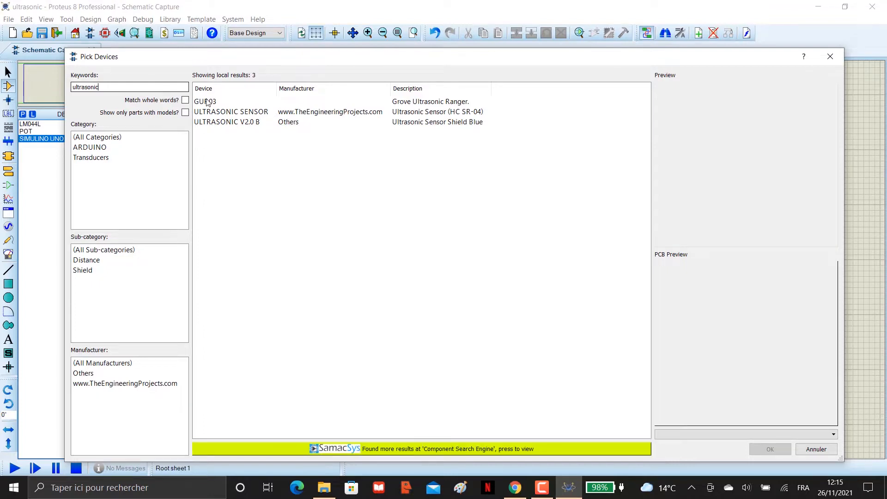
pyautogui.click(231, 123)
pyautogui.doubleClick(230, 123)
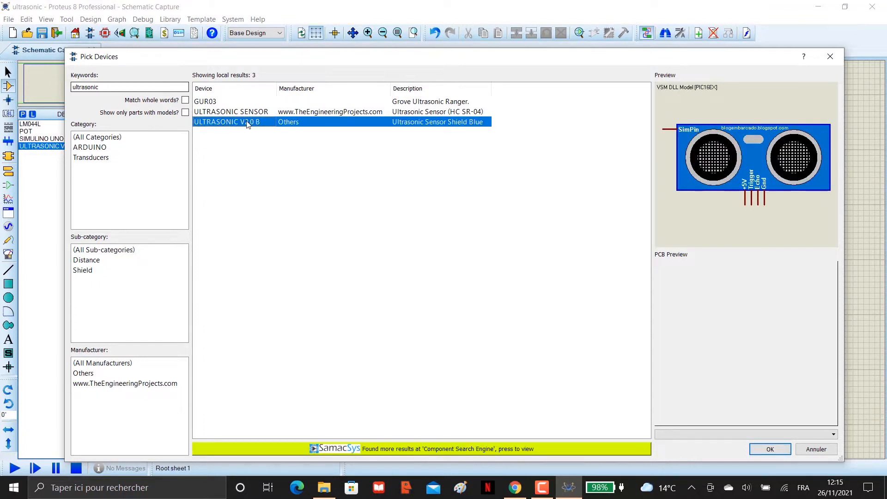
pyautogui.click(836, 55)
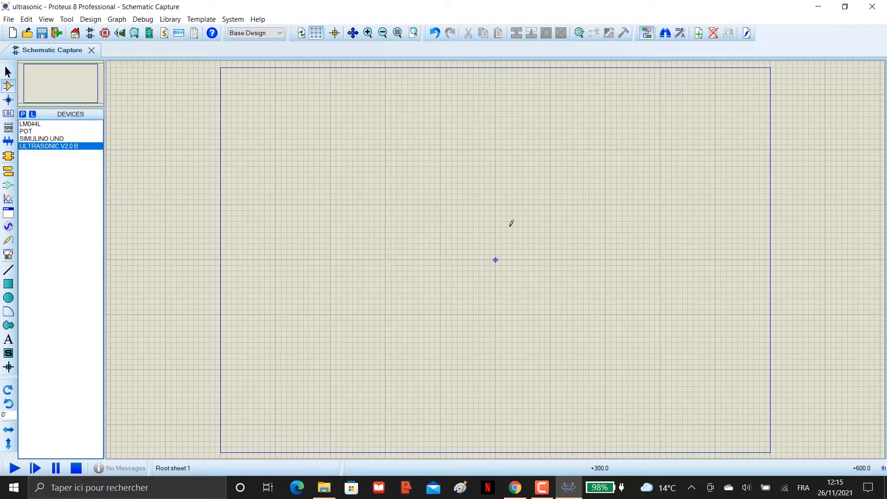
# Step: Place the ultrasonic sensor in the upper-right part of the sheet and the SIMULINO UNO board in its lower-left part
pyautogui.click(510, 226)
pyautogui.click(575, 176)
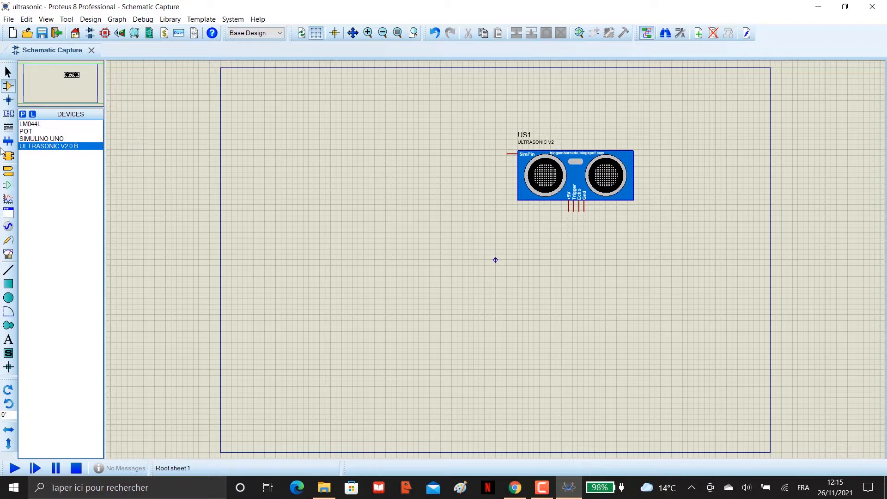
pyautogui.click(73, 139)
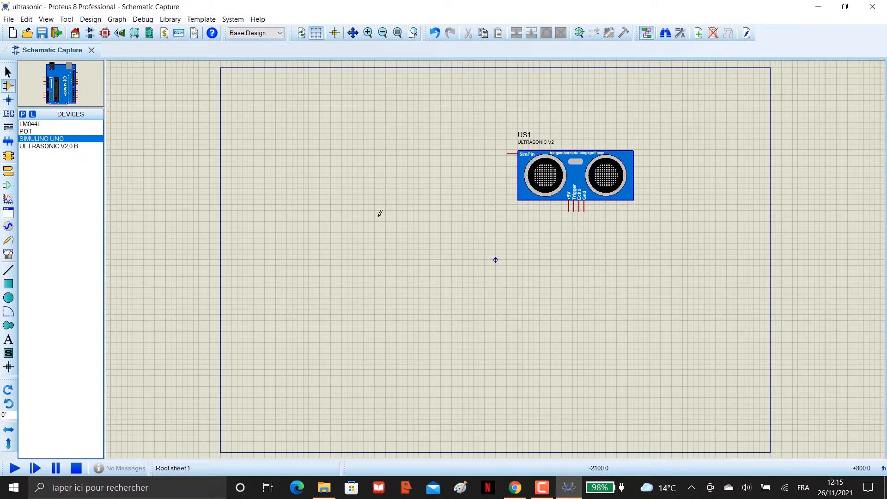
pyautogui.click(384, 261)
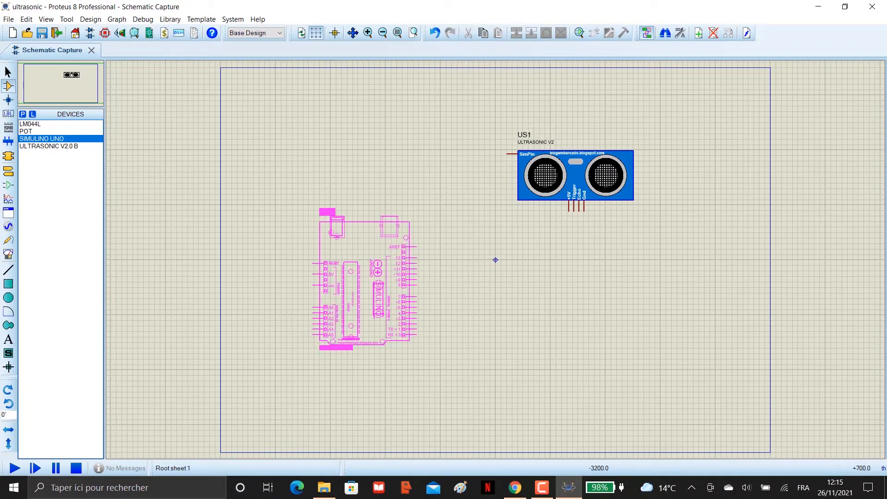
pyautogui.click(365, 301)
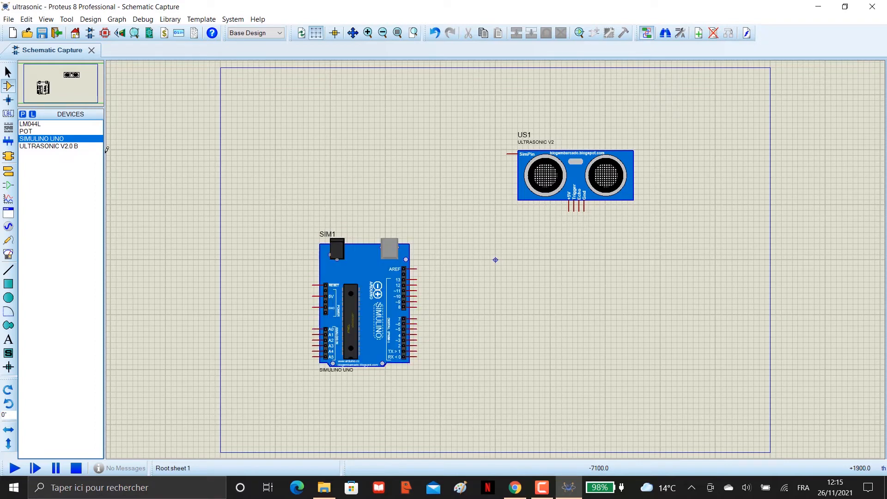
# Step: Place the LM044L display below the ultrasonic sensor and the POT potentiometer above and just right of the Simulino board
pyautogui.click(34, 124)
pyautogui.click(610, 242)
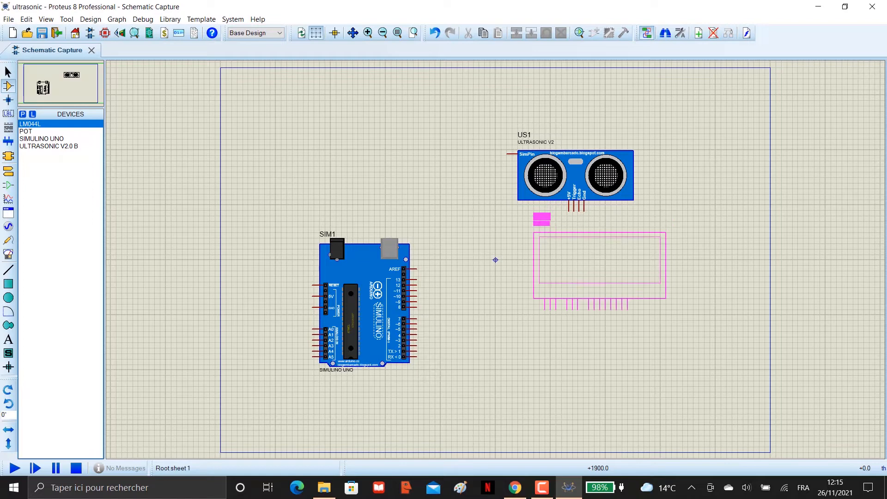
pyautogui.click(591, 295)
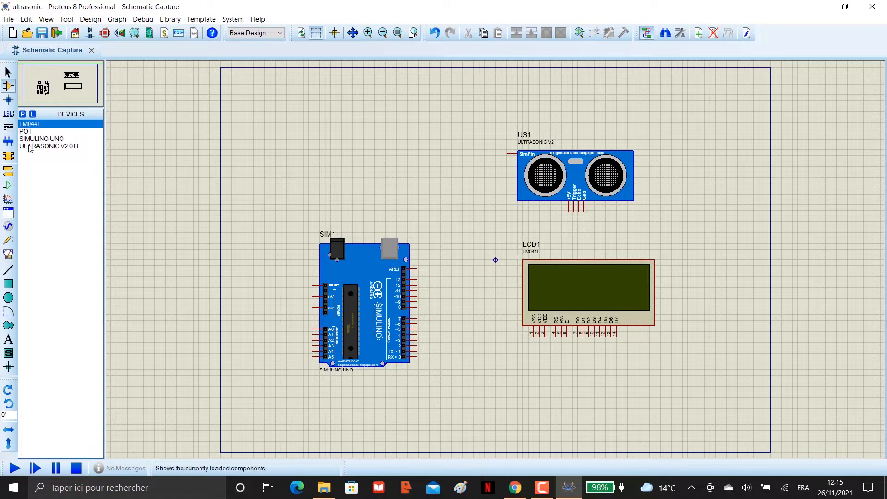
pyautogui.click(26, 132)
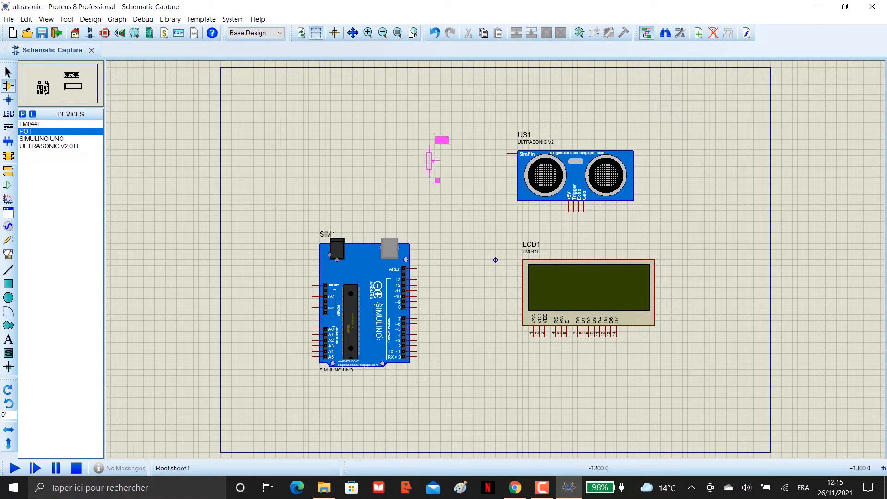
pyautogui.click(425, 162)
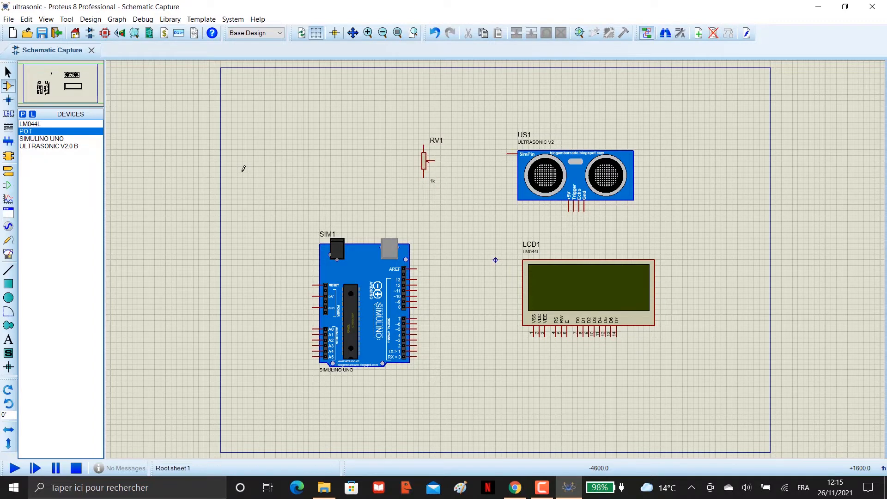
# Step: Place a power terminal on the potentiometer's upper pin and label it Vcc
pyautogui.click(8, 171)
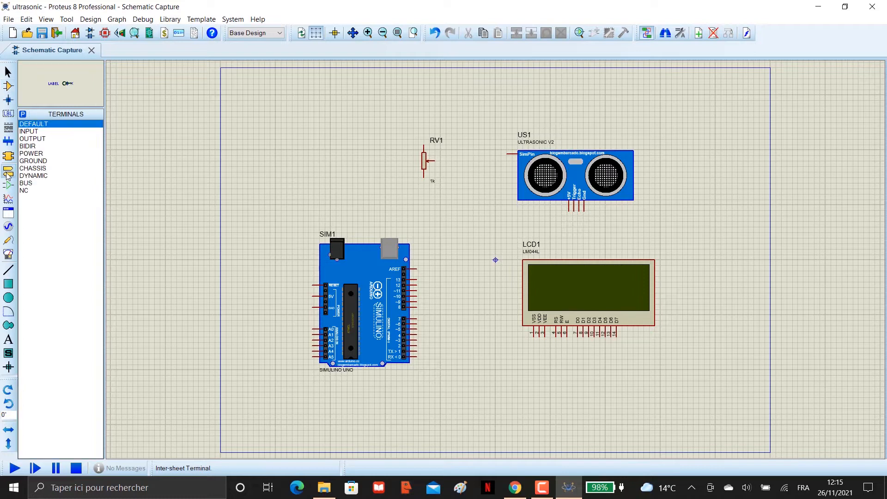
pyautogui.click(31, 154)
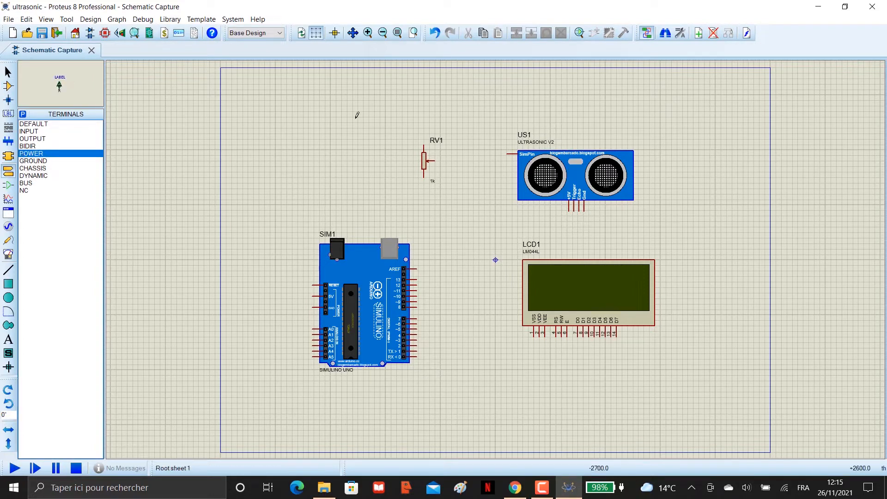
pyautogui.click(426, 127)
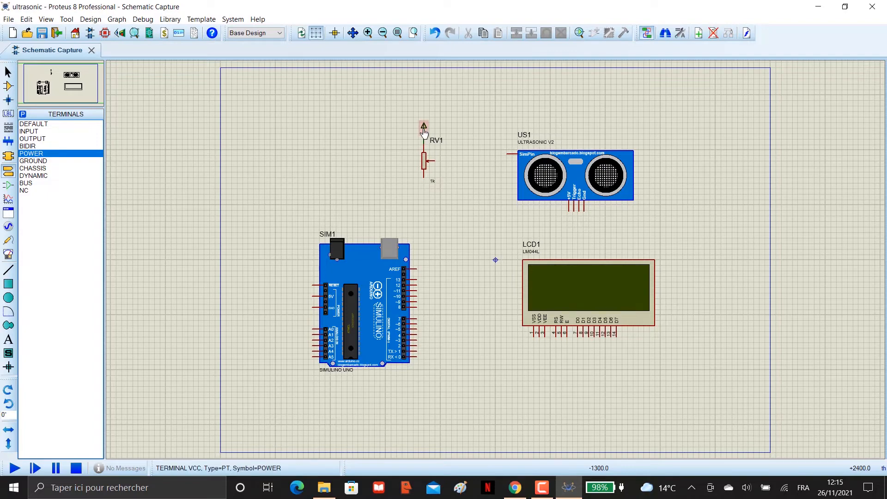
pyautogui.doubleClick(424, 133)
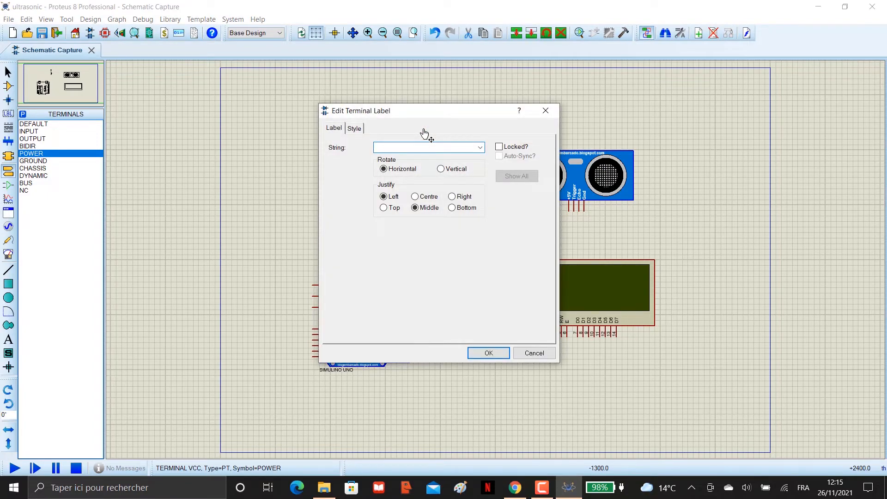
pyautogui.write('Vcc')
pyautogui.press('Return')
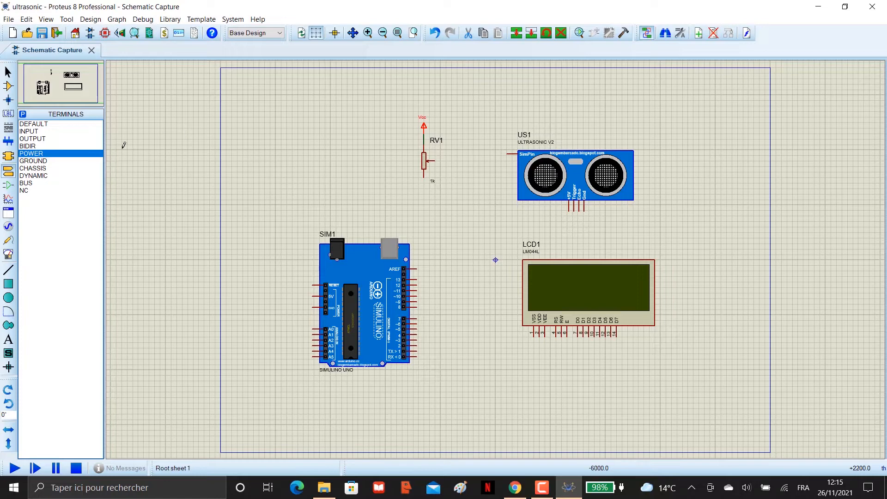
# Step: Place a ground terminal on the potentiometer's lower pin
pyautogui.click(50, 161)
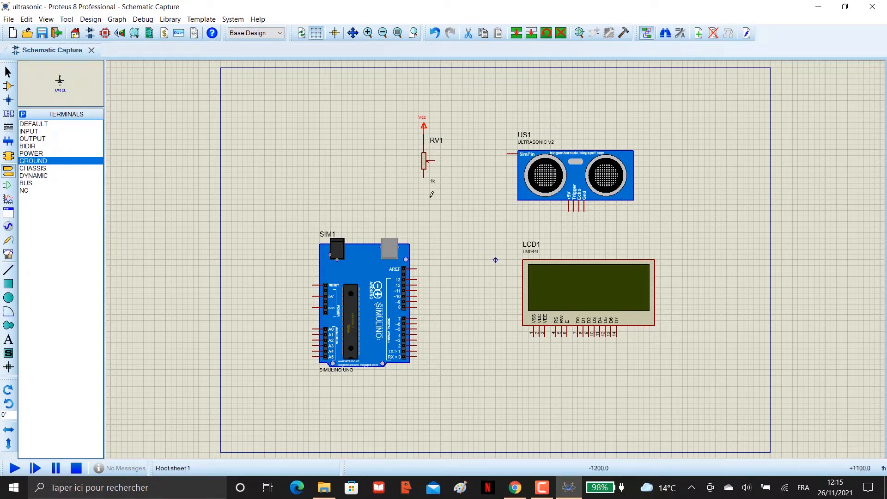
pyautogui.click(425, 194)
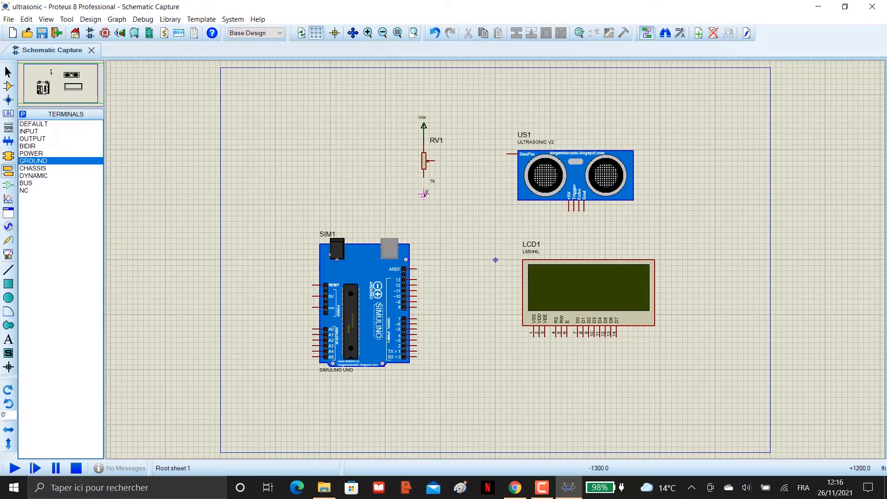
pyautogui.click(425, 194)
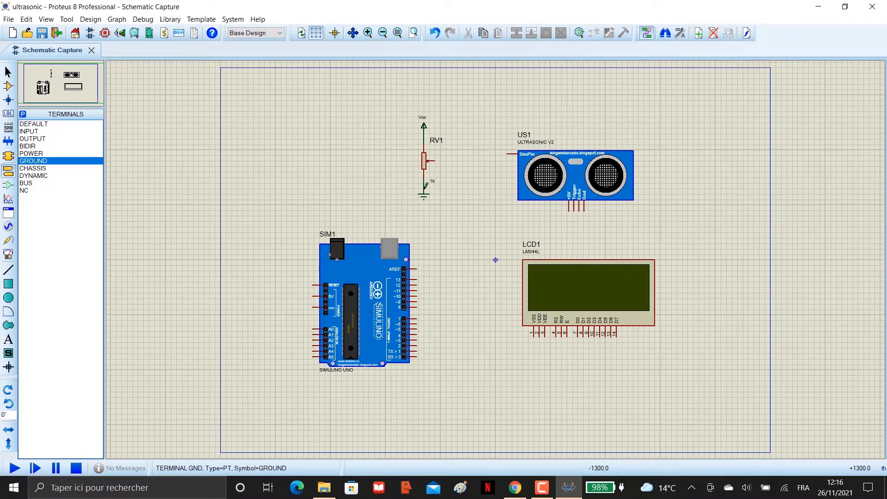
# Step: Place a DC voltmeter between the potentiometer and the ultrasonic sensor
pyautogui.click(9, 227)
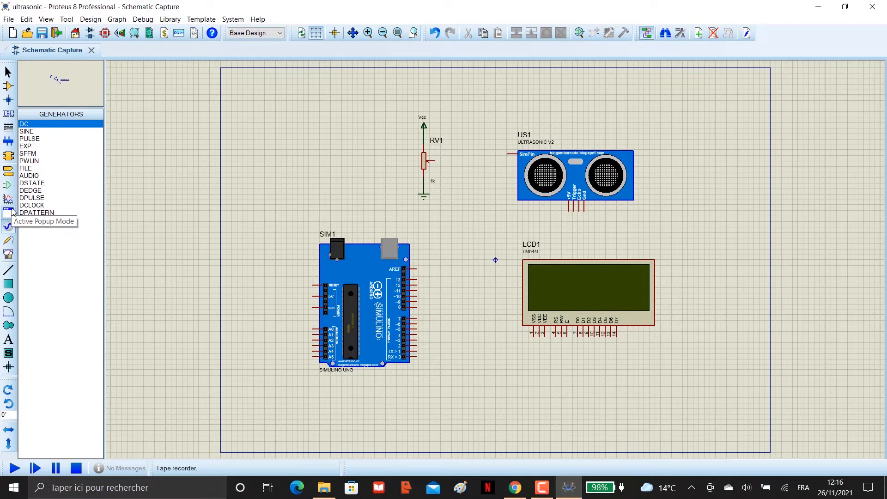
pyautogui.click(10, 174)
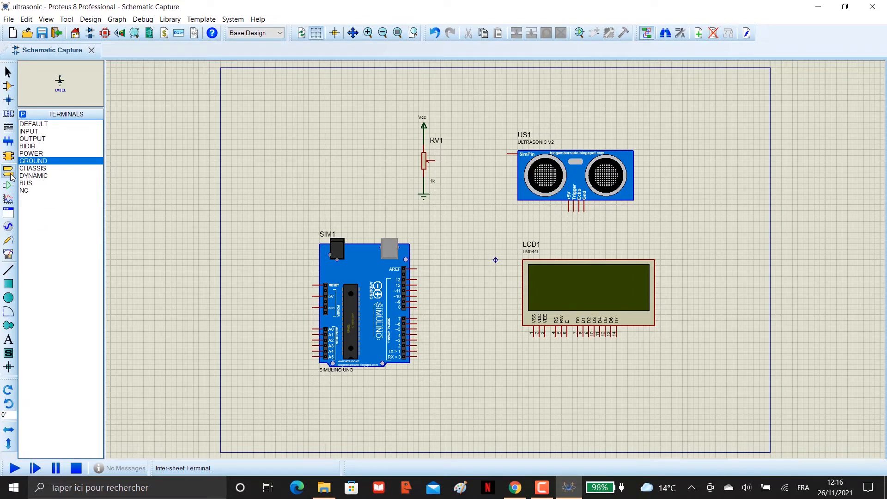
pyautogui.click(9, 254)
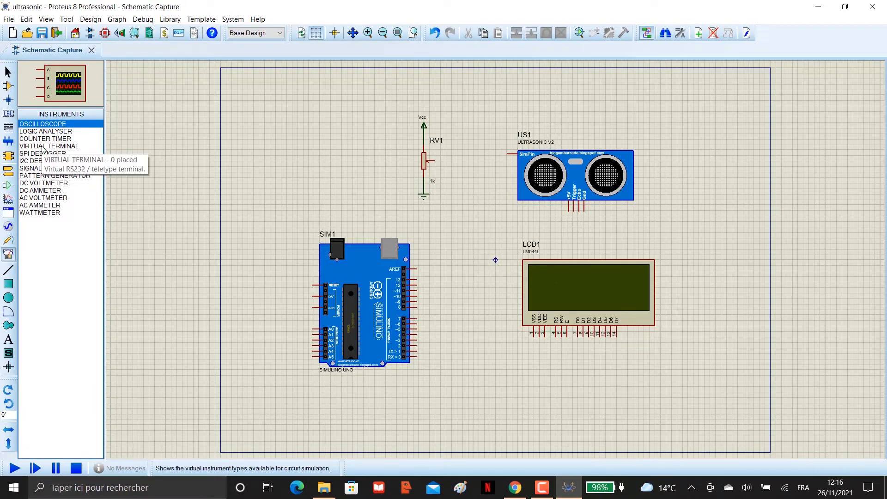
pyautogui.click(48, 184)
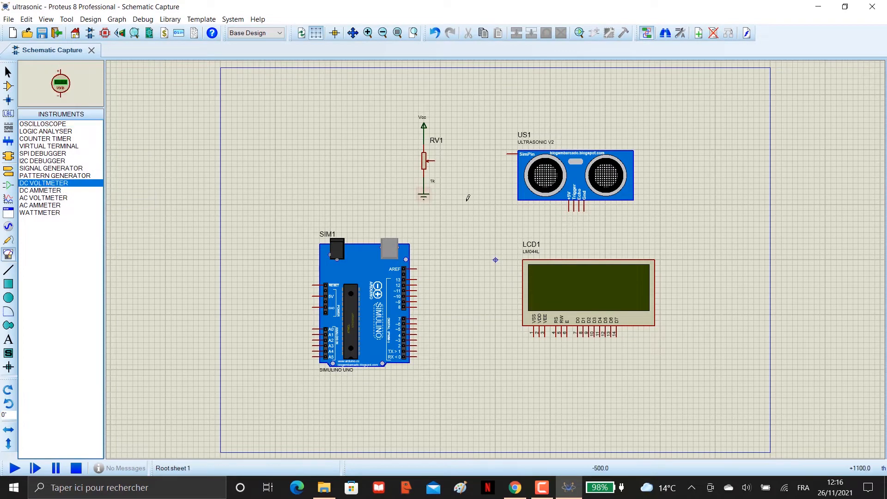
pyautogui.click(475, 177)
pyautogui.click(472, 177)
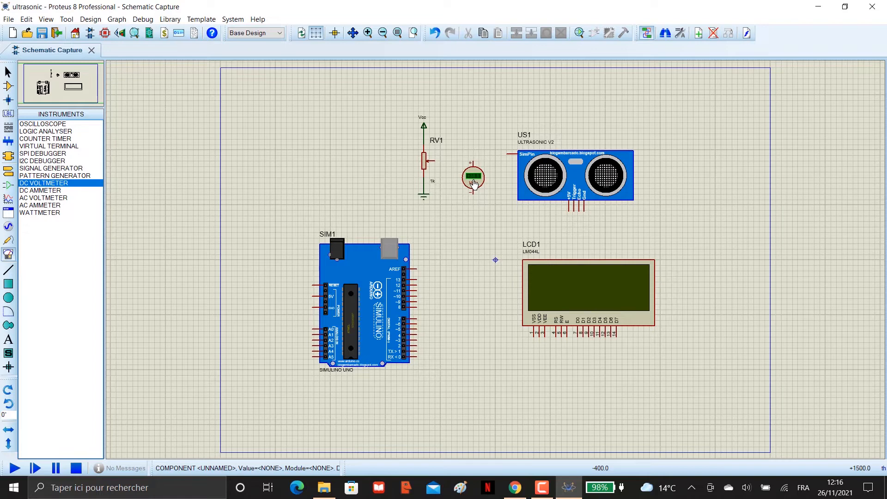
# Step: Wire the ultrasonic sensor's SimPin to the potentiometer's wiper, and connect the DC voltmeter between that wire and the potentiometer's grounded pin
pyautogui.click(506, 149)
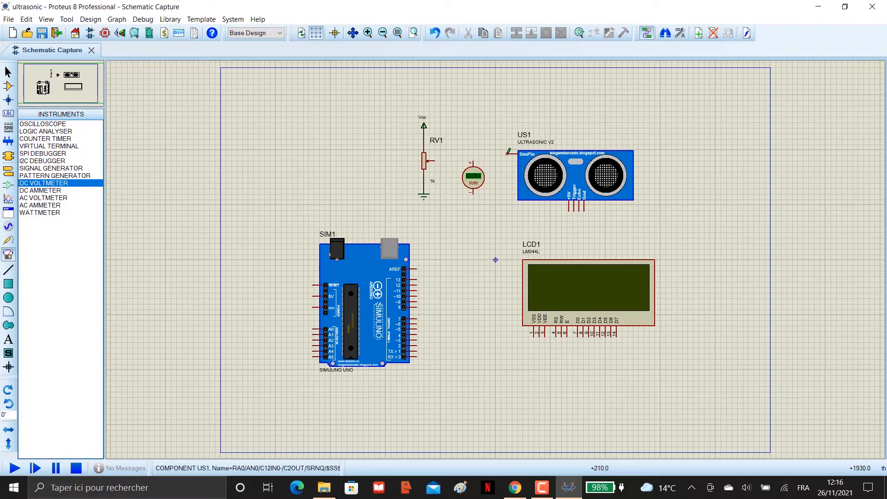
pyautogui.click(436, 158)
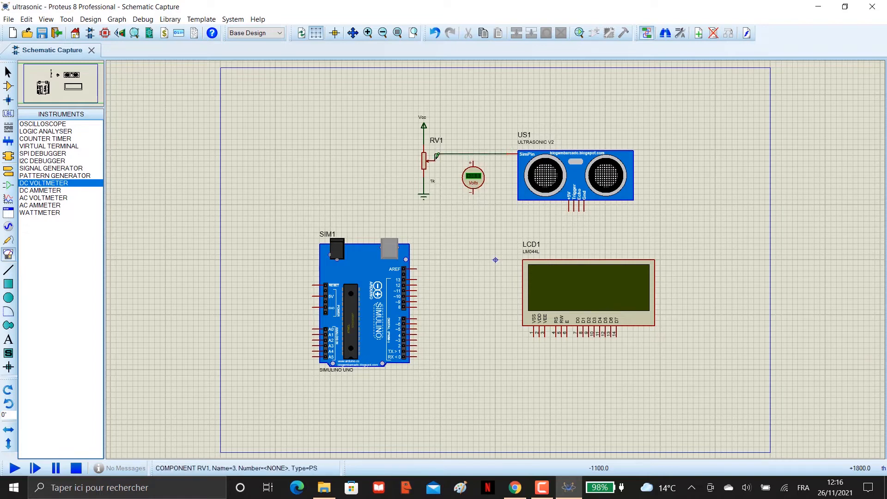
pyautogui.click(475, 154)
pyautogui.click(473, 160)
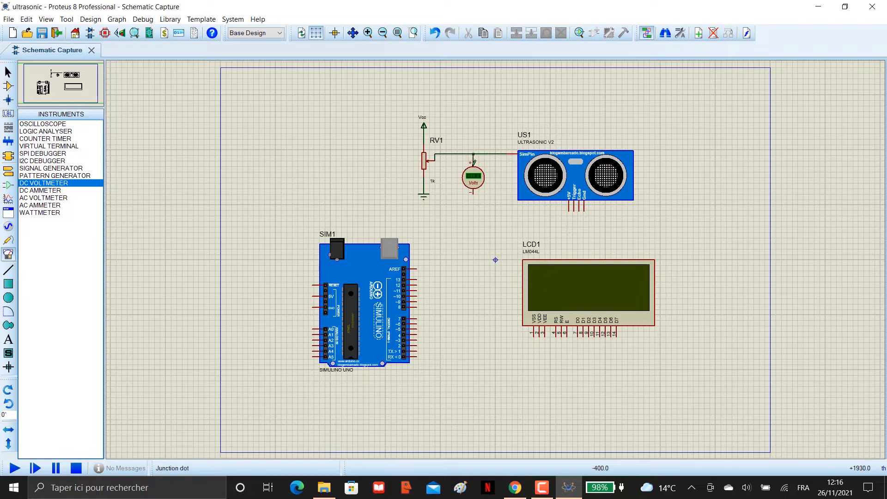
pyautogui.click(472, 193)
pyautogui.click(426, 175)
# Step: Wire the ultrasonic sensor's Trigger pin to Simulino pin 8 and its Echo pin to Simulino pin 9
pyautogui.click(575, 209)
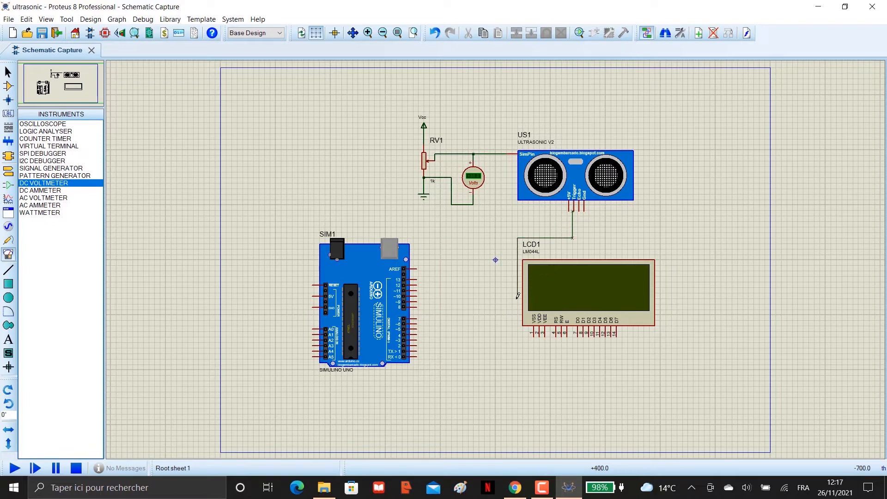
pyautogui.click(418, 306)
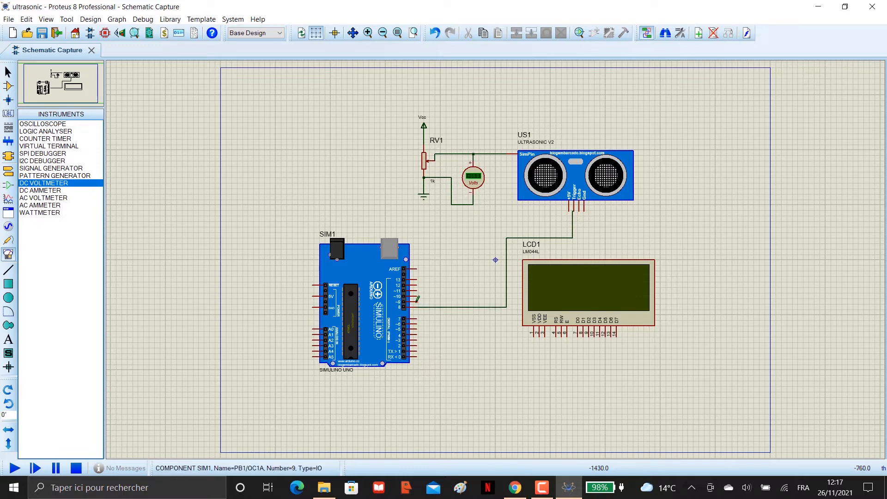
pyautogui.click(418, 301)
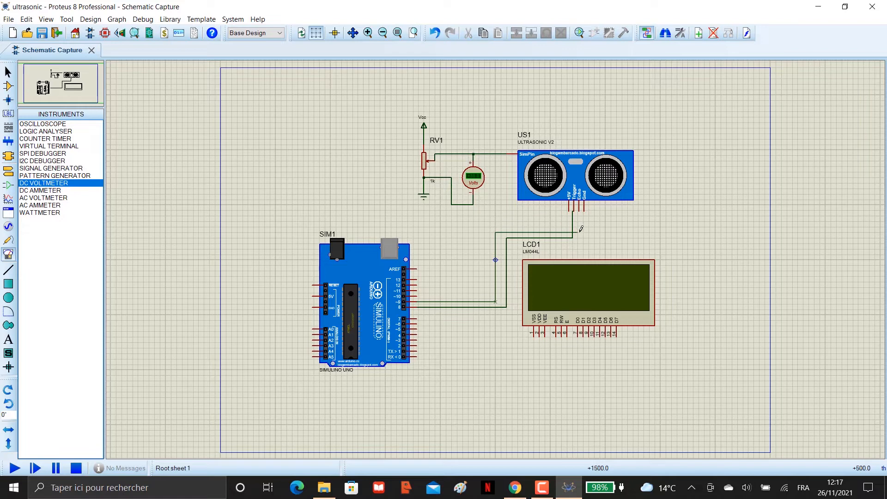
pyautogui.click(582, 208)
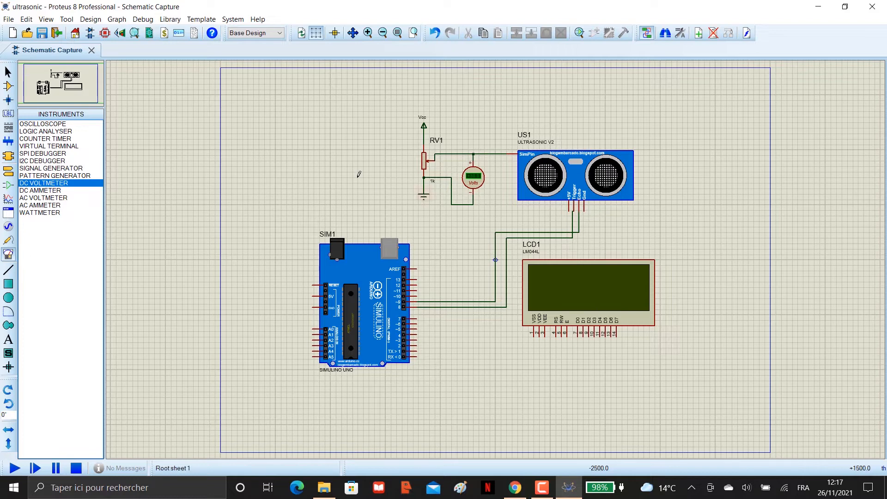
# Step: Place a ground terminal directly on the LM044L display's RW pin
pyautogui.click(9, 170)
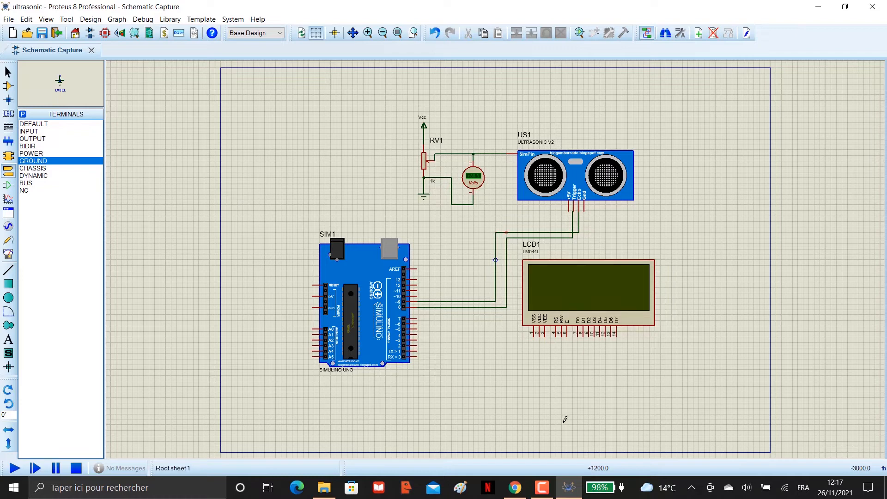
pyautogui.click(566, 372)
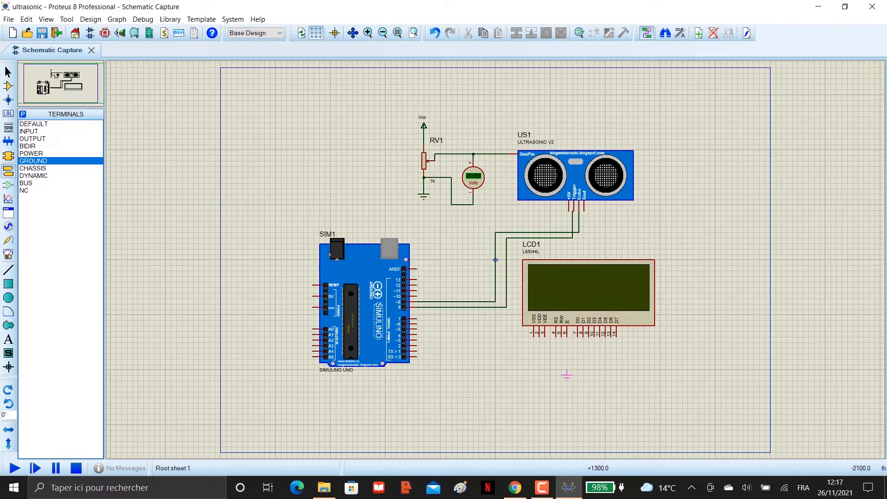
pyautogui.click(562, 346)
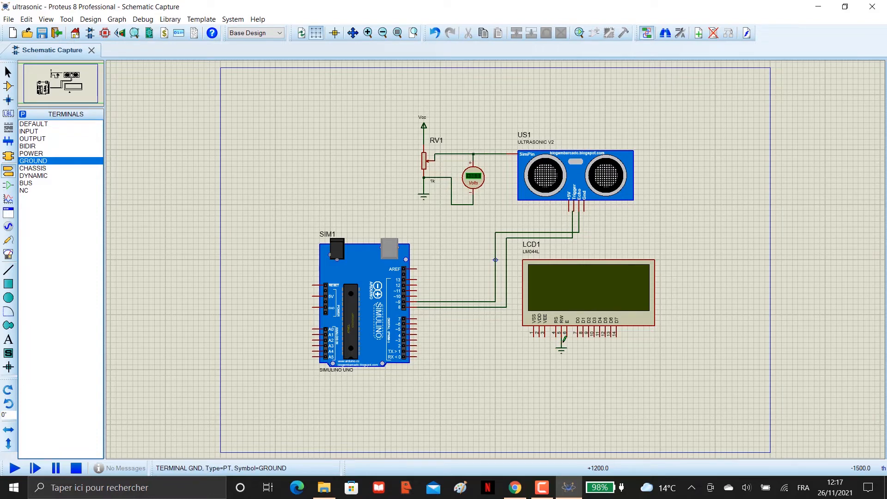
# Step: Wire the display's D7 pin to Simulino pin 2 and its D6 pin to Simulino pin 3, routing below the display
pyautogui.click(617, 335)
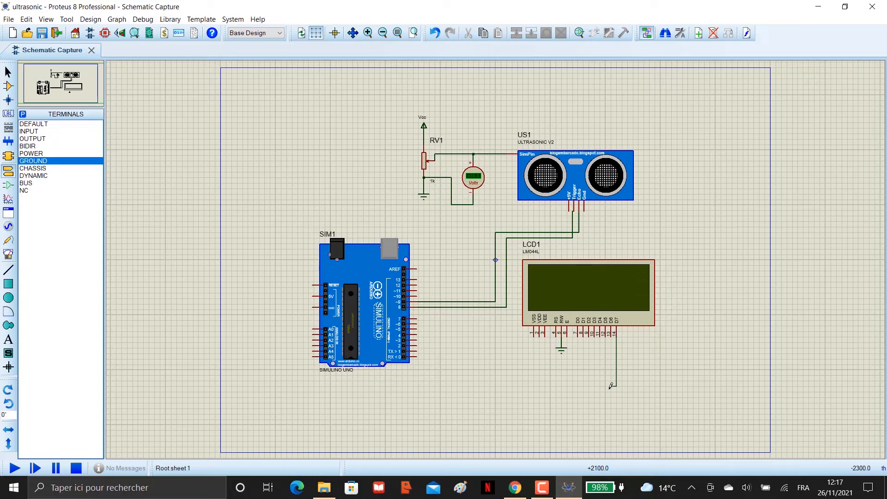
pyautogui.click(612, 386)
pyautogui.click(418, 340)
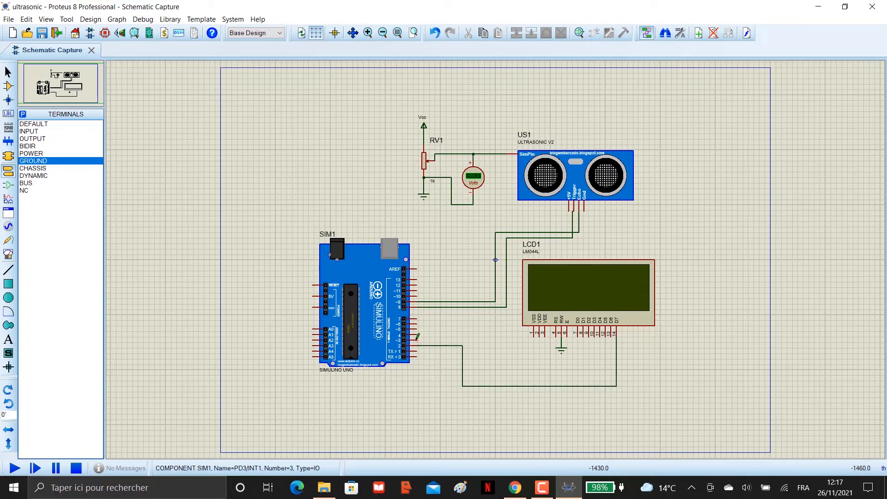
pyautogui.click(417, 339)
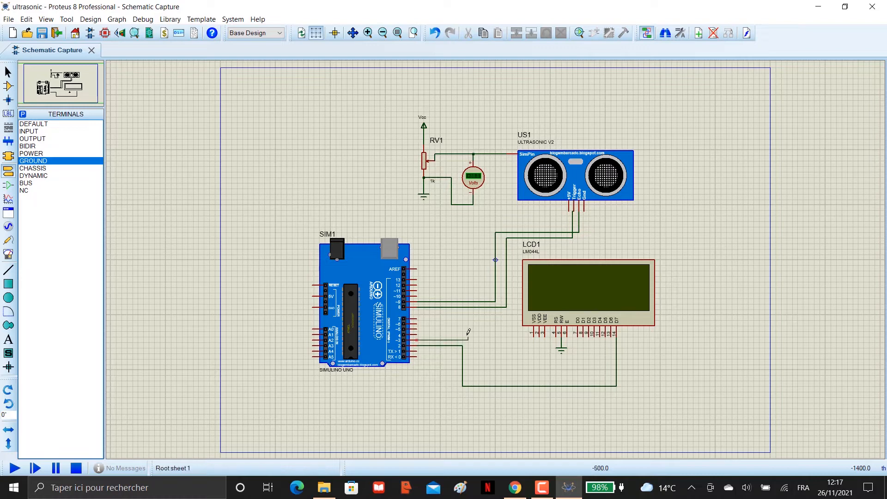
pyautogui.click(469, 383)
pyautogui.click(468, 381)
pyautogui.click(609, 336)
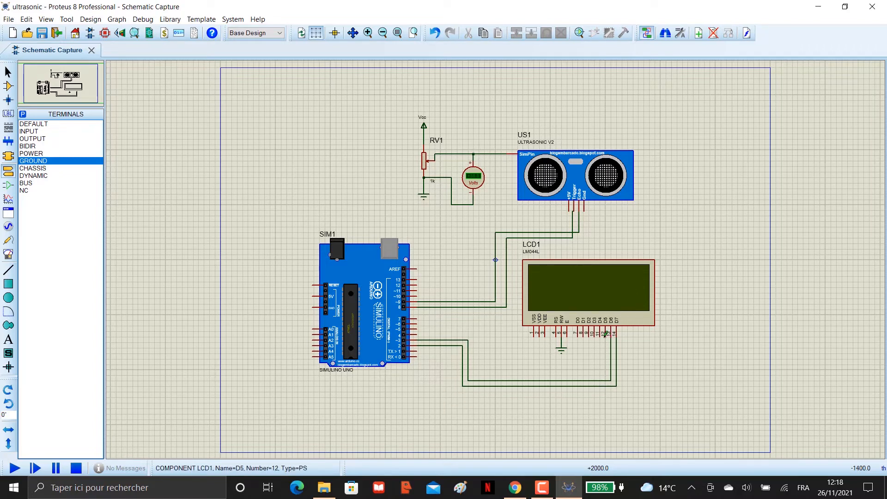
# Step: Wire the display's D5 pin to Simulino pin 4 and its D4 pin to Simulino pin 5
pyautogui.click(605, 335)
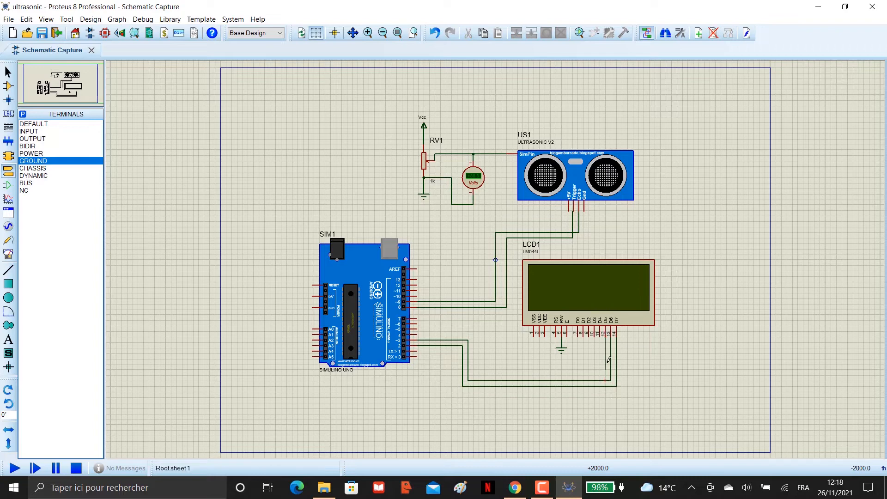
pyautogui.click(605, 375)
pyautogui.click(417, 335)
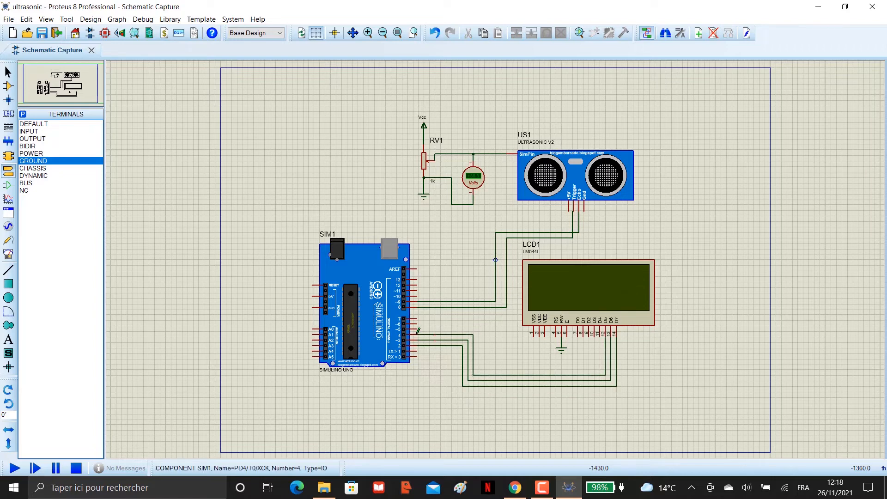
pyautogui.click(417, 328)
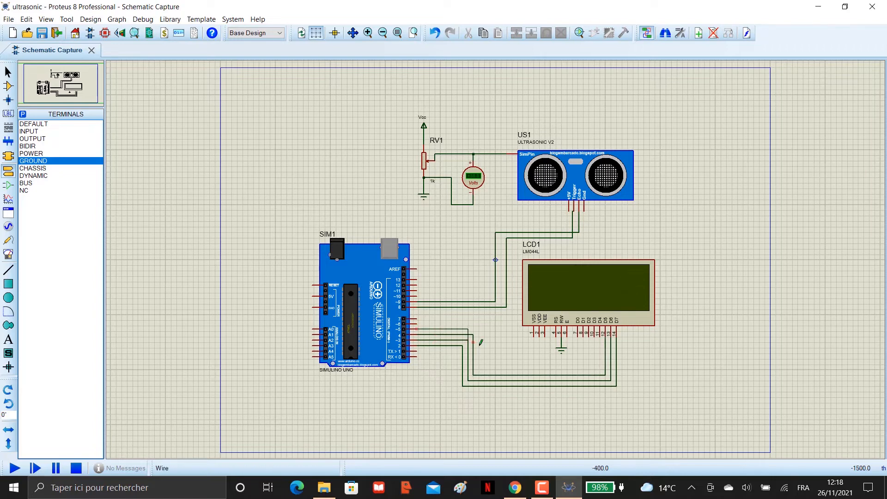
pyautogui.click(480, 367)
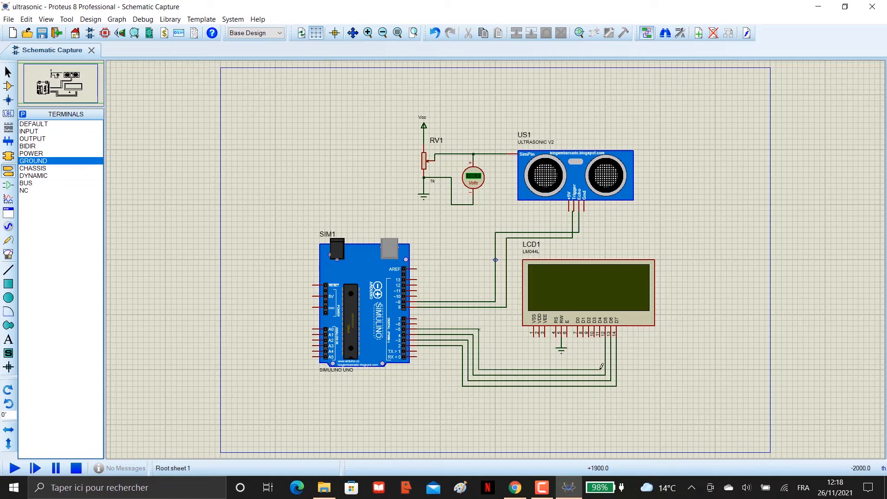
pyautogui.click(602, 333)
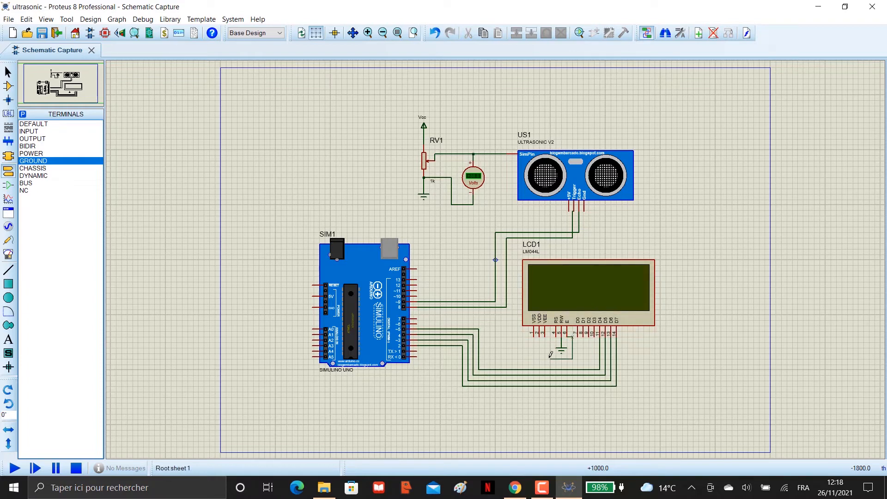
# Step: Wire the display's E pin to Simulino pin 6 and its RS pin to Simulino pin 7
pyautogui.click(484, 364)
pyautogui.click(417, 324)
pyautogui.moveTo(418, 320)
pyautogui.mouseDown()
pyautogui.moveTo(483, 320)
pyautogui.moveTo(452, 321)
pyautogui.mouseUp()
pyautogui.click(418, 319)
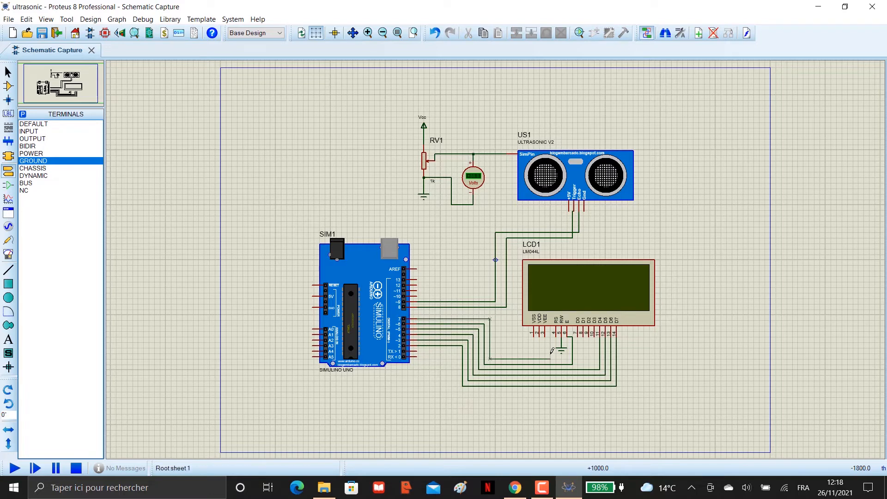
pyautogui.click(556, 335)
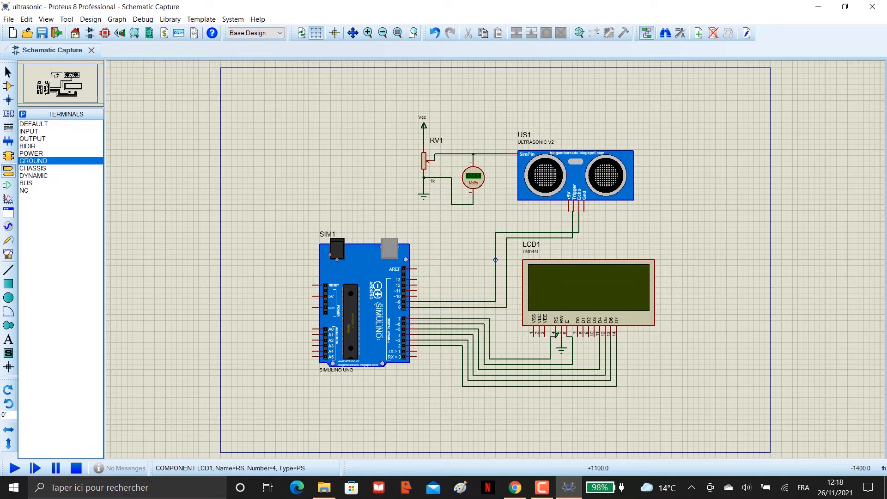
# Step: Place a virtual terminal below the LM044L display
pyautogui.click(8, 255)
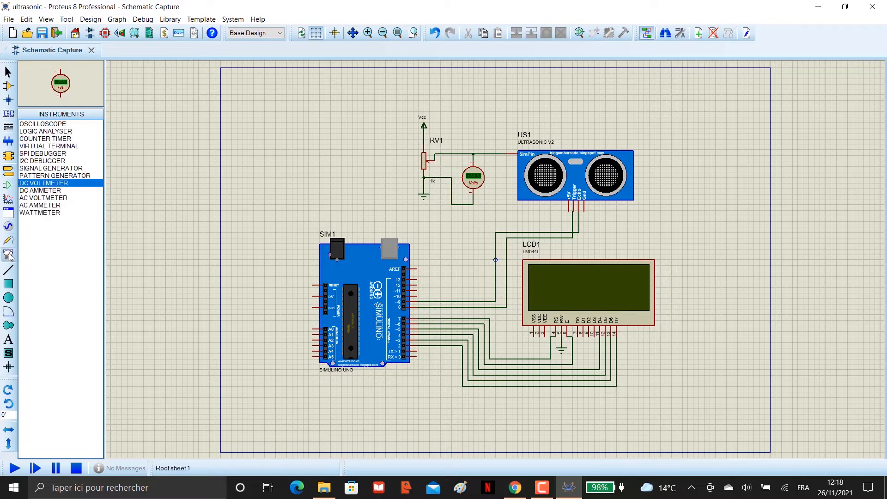
pyautogui.click(61, 147)
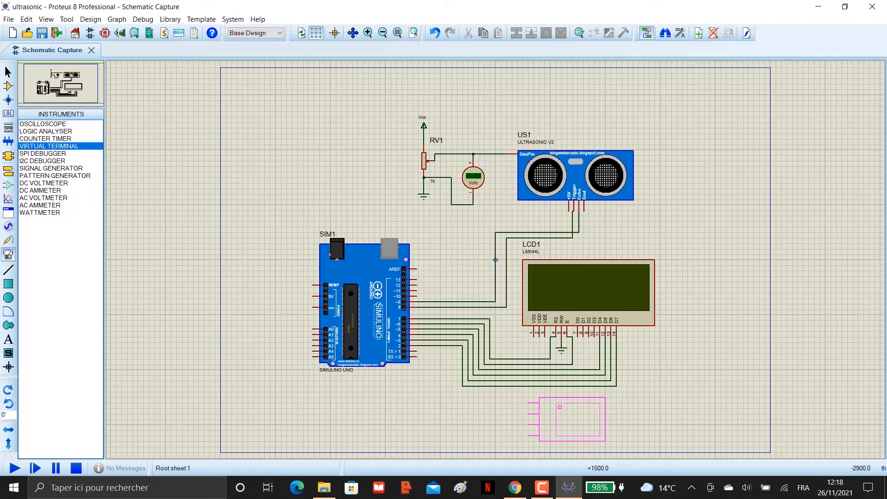
pyautogui.click(579, 425)
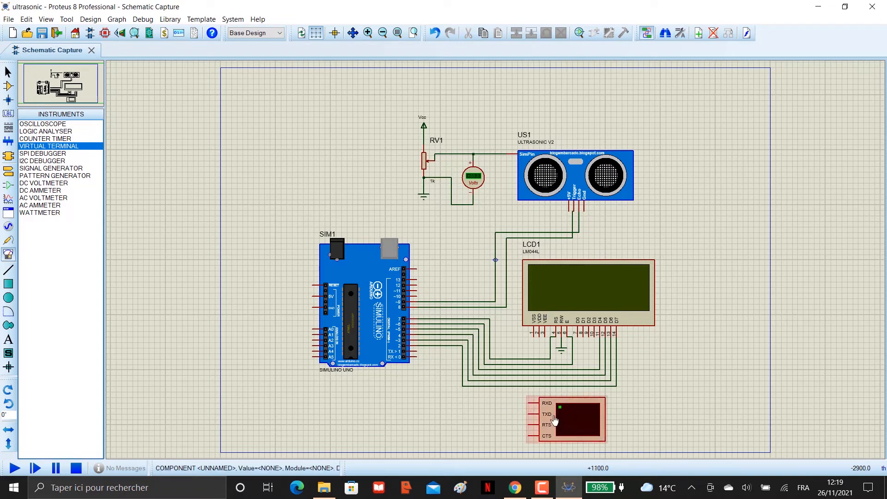
# Step: Wire the virtual terminal's RXD pin to the Simulino's TX pin 1 and its TXD pin to RX pin 0
pyautogui.click(528, 403)
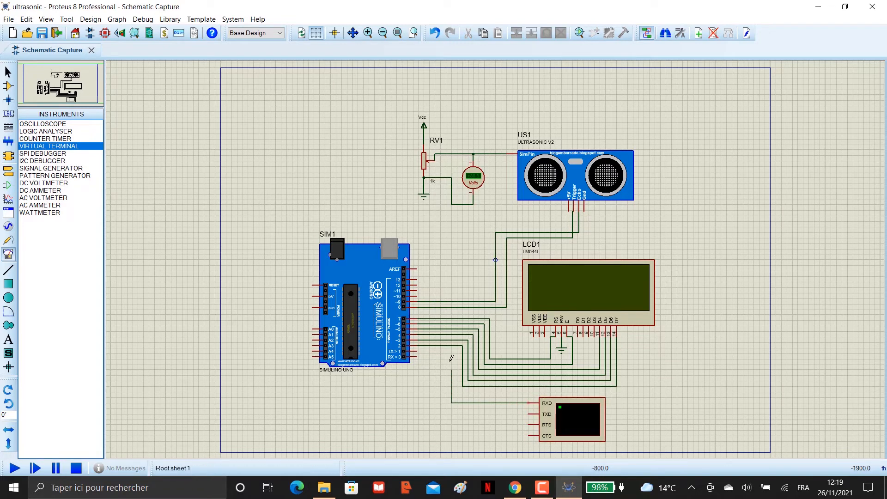
pyautogui.click(418, 351)
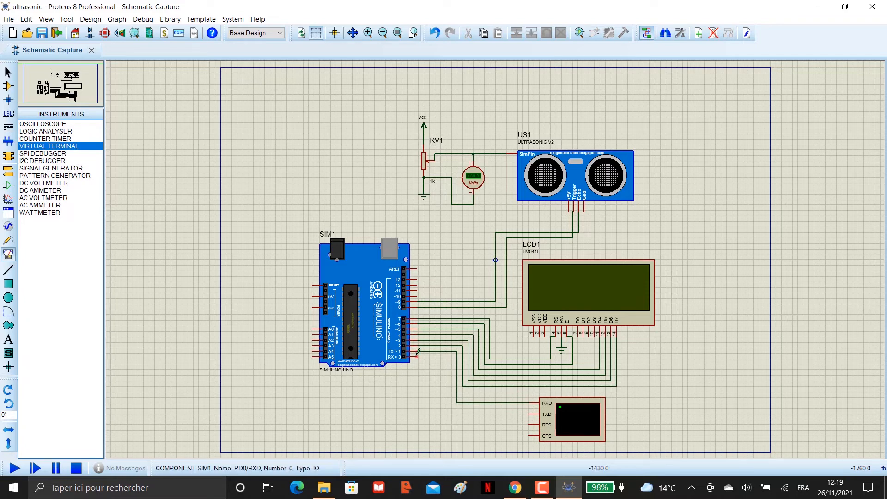
pyautogui.click(417, 356)
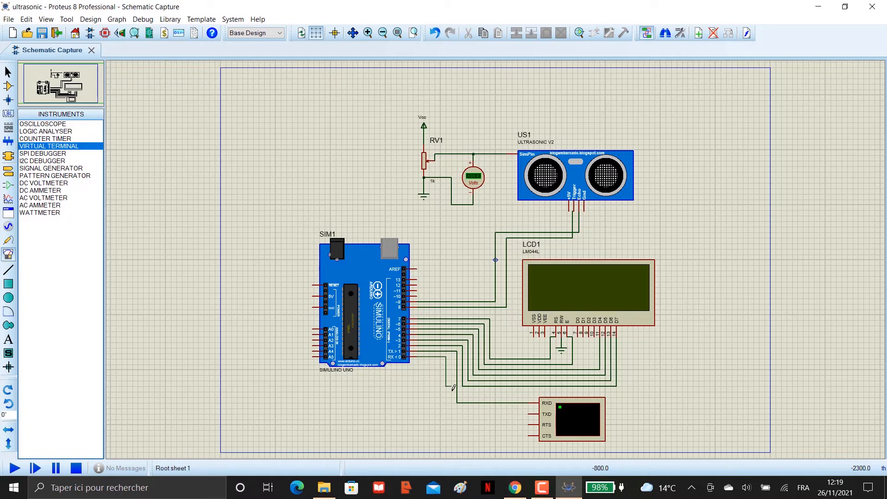
pyautogui.click(529, 413)
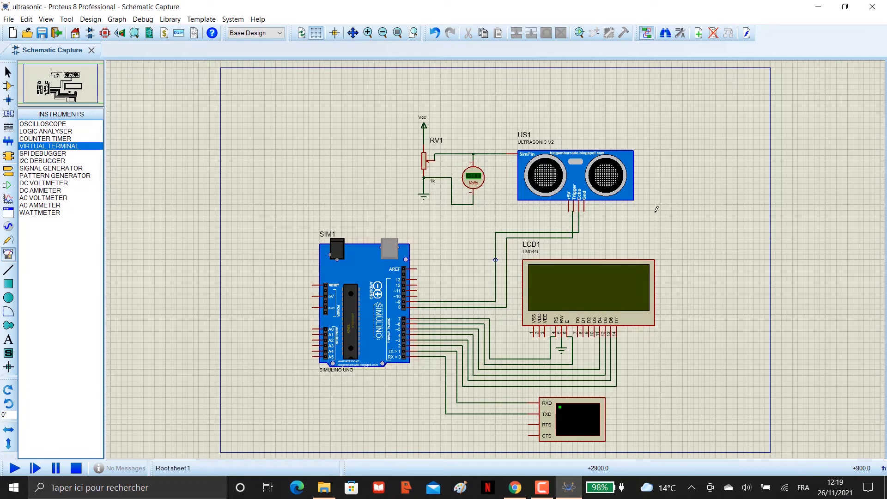
# Step: Open the ultrasonic sketch in the Arduino IDE and review its code down to the end
pyautogui.click(824, 8)
pyautogui.doubleClick(221, 129)
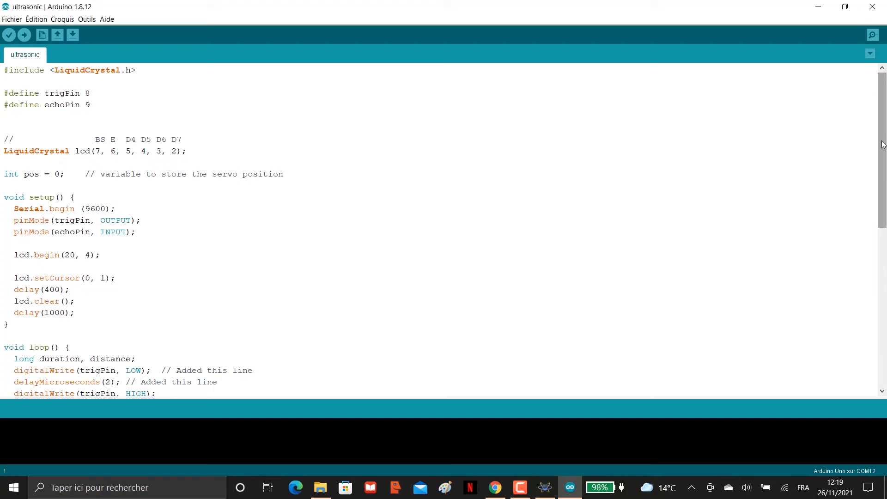
pyautogui.moveTo(883, 144); pyautogui.dragTo(885, 303)
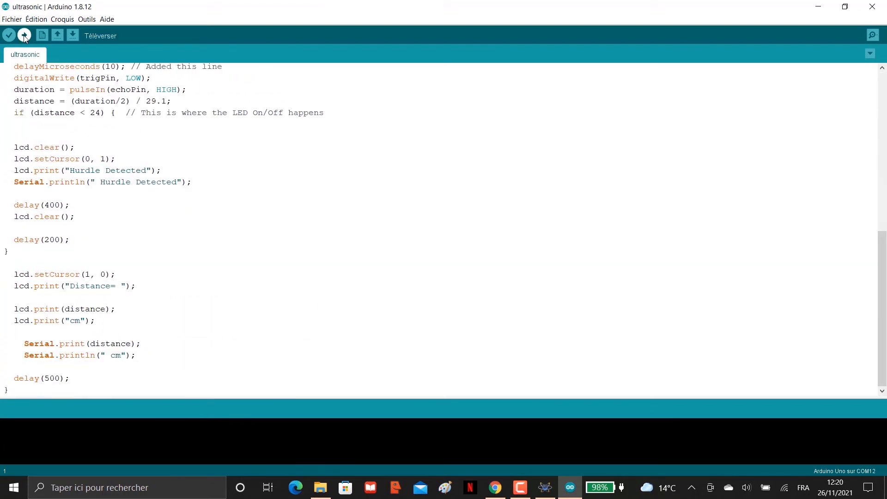
# Step: Check in the Arduino IDE which board type is selected for the sketch
pyautogui.click(62, 20)
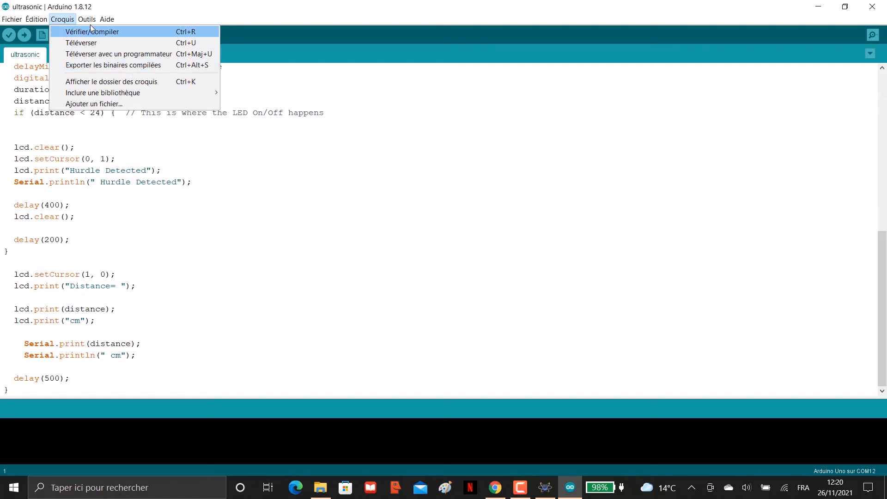
pyautogui.moveTo(87, 19)
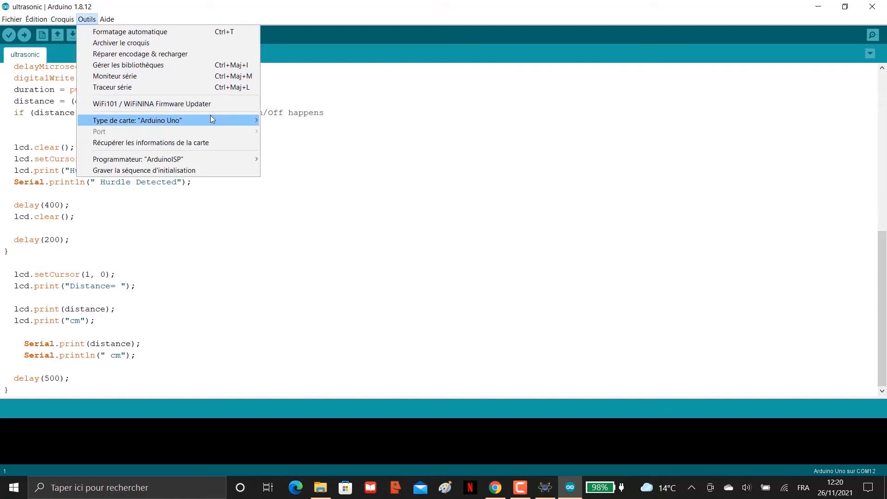
pyautogui.moveTo(211, 120)
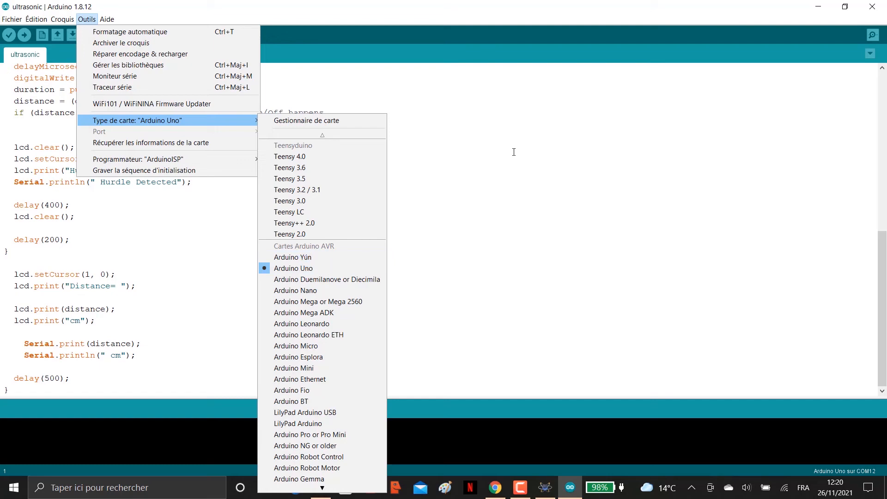
# Step: Switch to Proteus and load ultrasonic.ino.standard.hex from the desktop's ultrasonic folder as the Simulino Uno's program file
pyautogui.hotkey('alt', 'Tab')
pyautogui.doubleClick(351, 324)
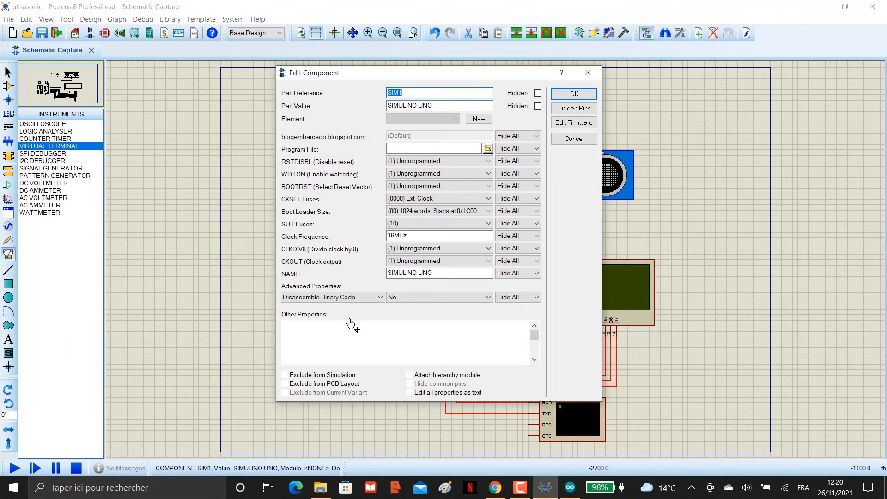
pyautogui.click(487, 149)
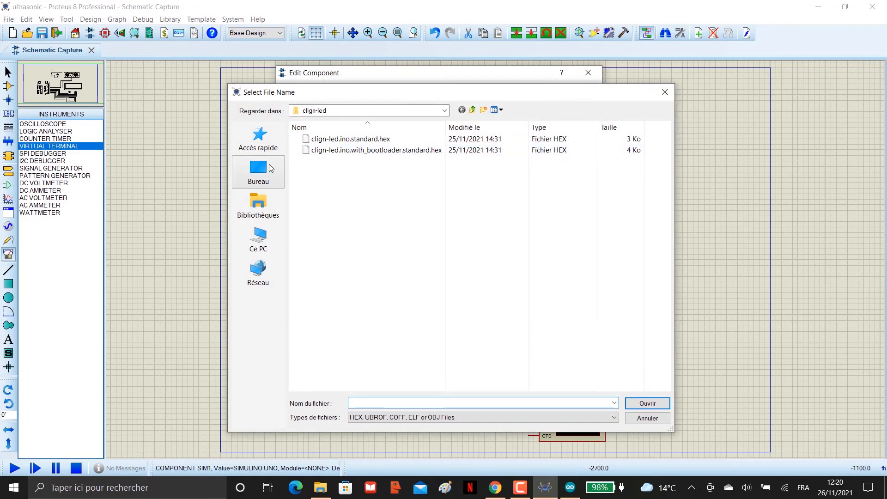
pyautogui.click(271, 168)
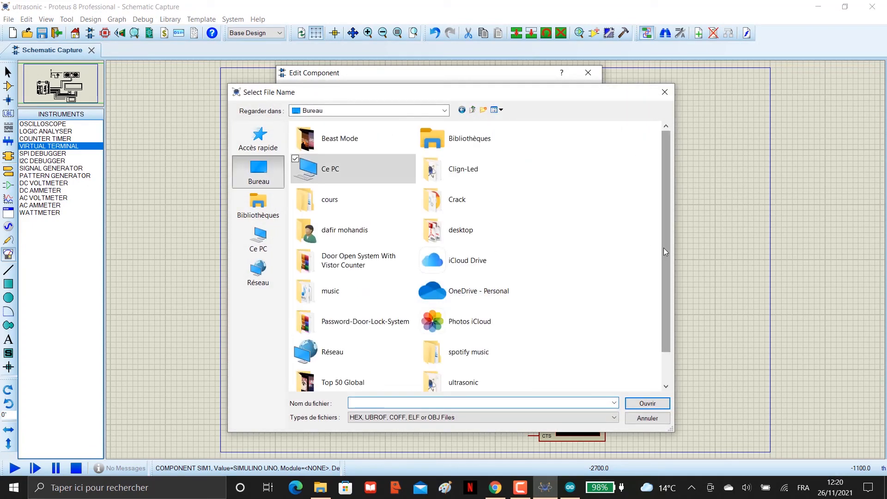
pyautogui.moveTo(664, 250); pyautogui.dragTo(661, 314)
pyautogui.doubleClick(463, 348)
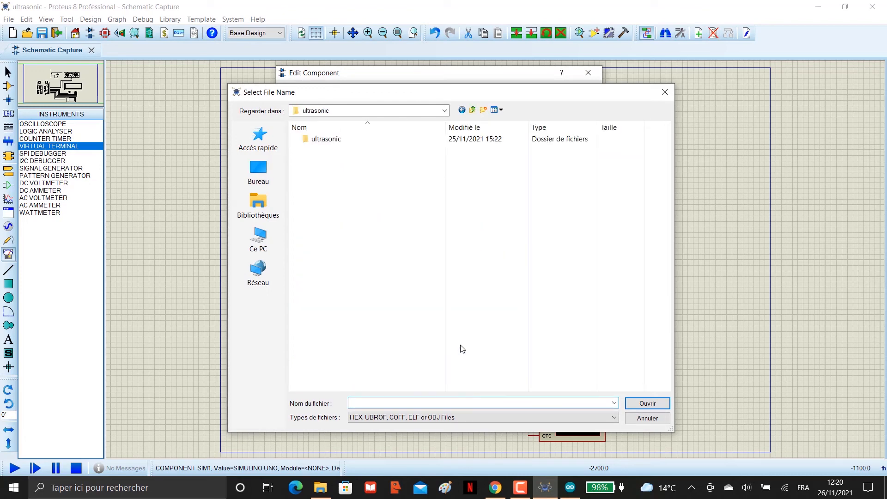
pyautogui.doubleClick(351, 140)
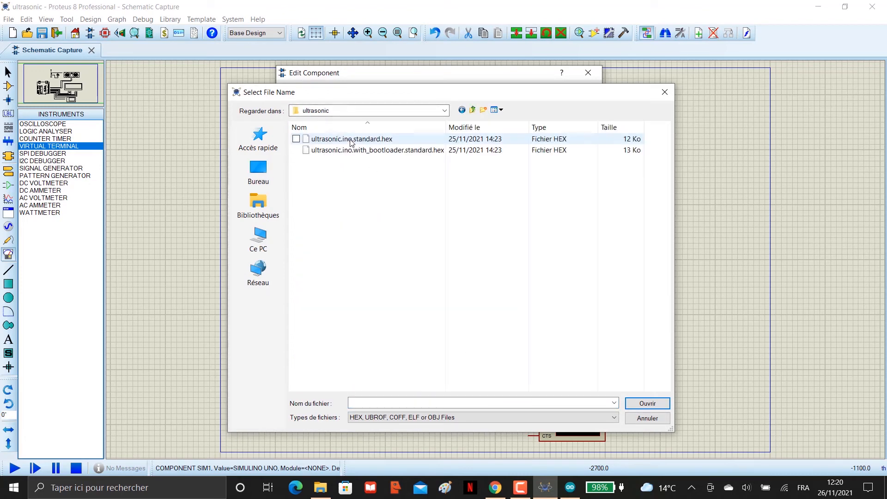
pyautogui.click(351, 139)
pyautogui.click(640, 404)
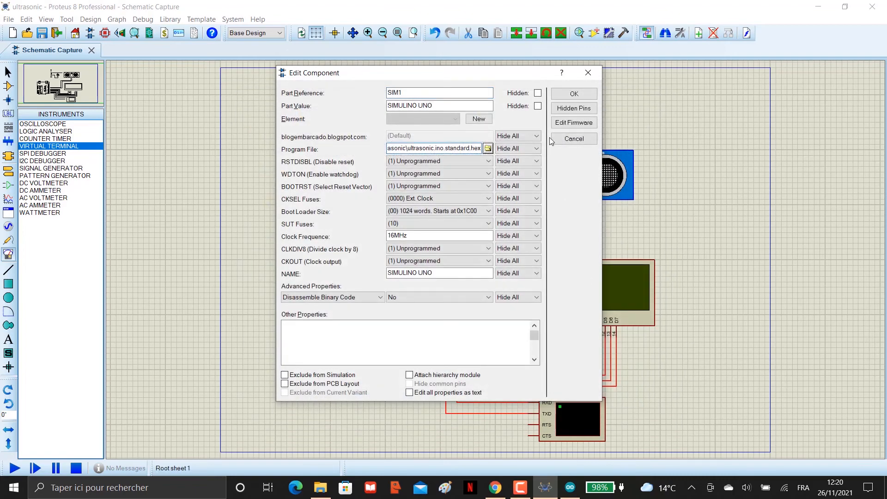
pyautogui.click(563, 95)
# Step: Load UltraSonicTEP.HEX from the desktop's ultrasonic folder as the ultrasonic sensor's program file
pyautogui.doubleClick(577, 179)
pyautogui.click(565, 166)
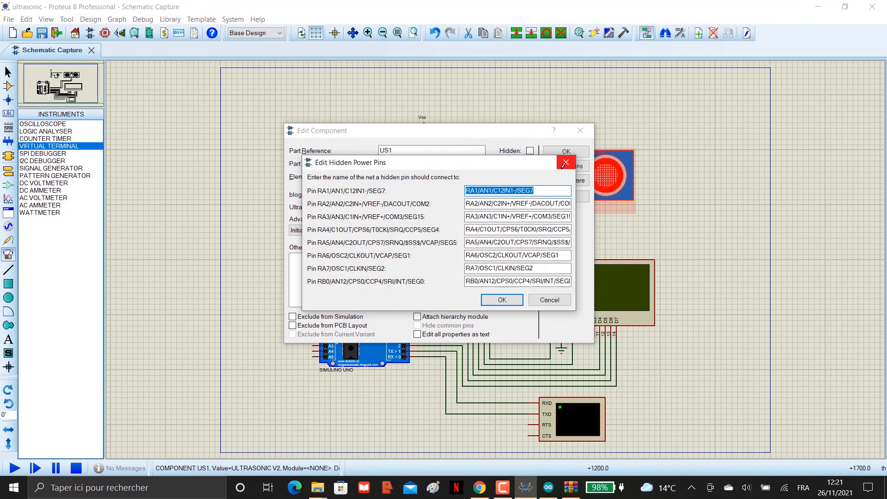
pyautogui.click(565, 162)
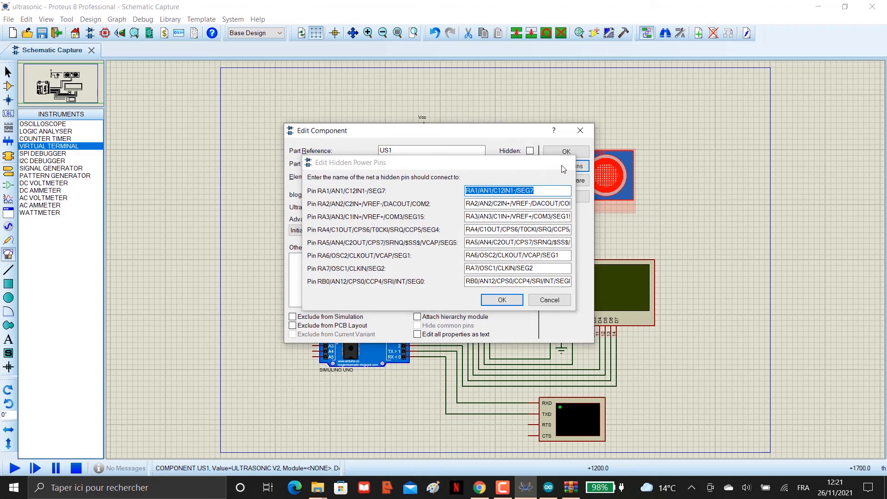
pyautogui.click(481, 206)
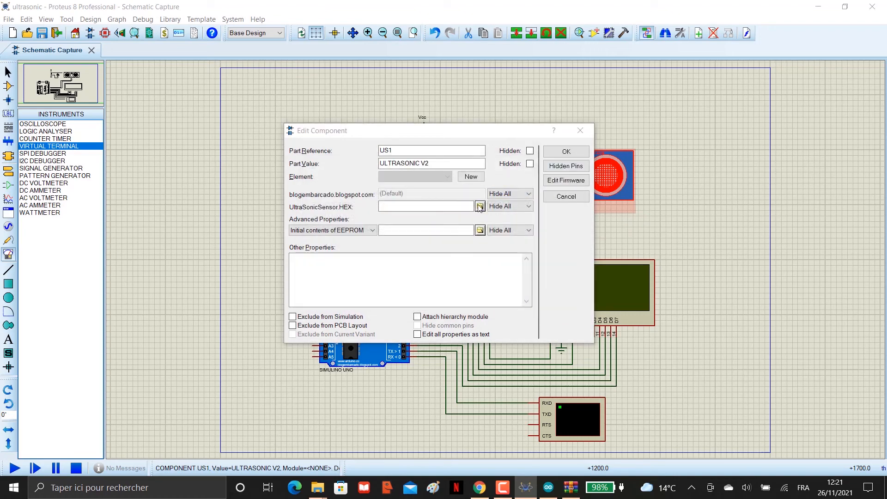
pyautogui.click(258, 172)
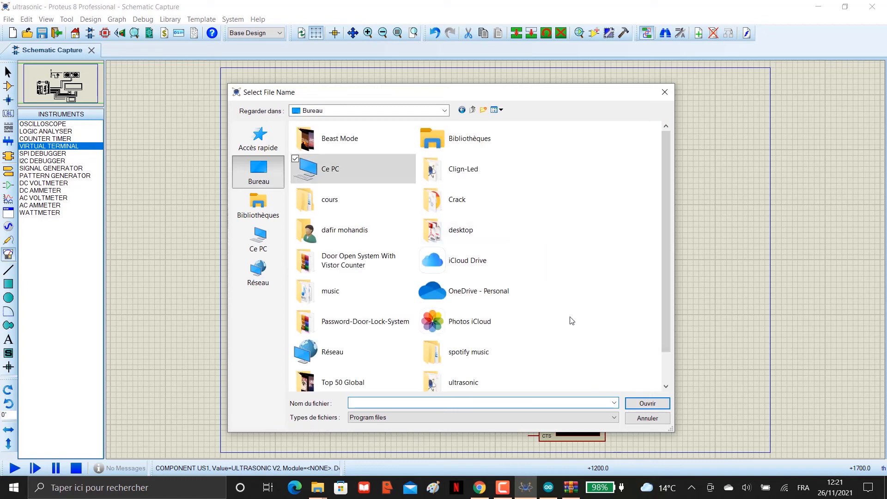
pyautogui.doubleClick(475, 379)
pyautogui.click(362, 151)
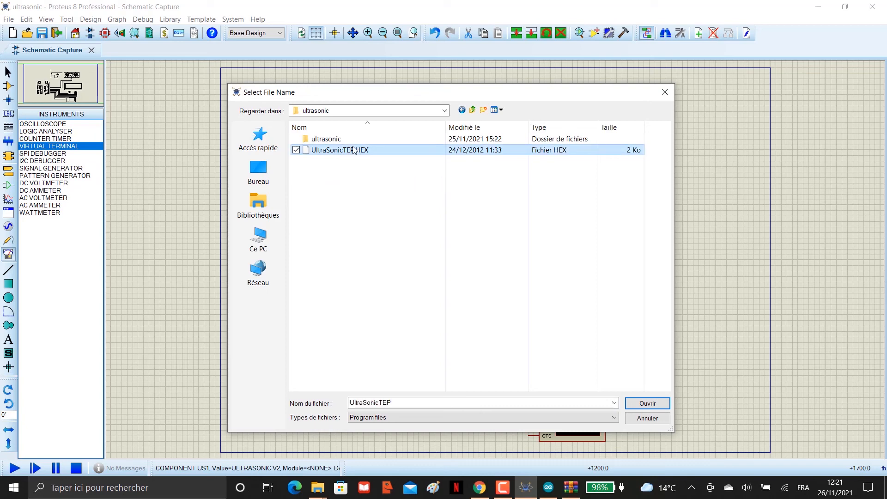
pyautogui.click(661, 404)
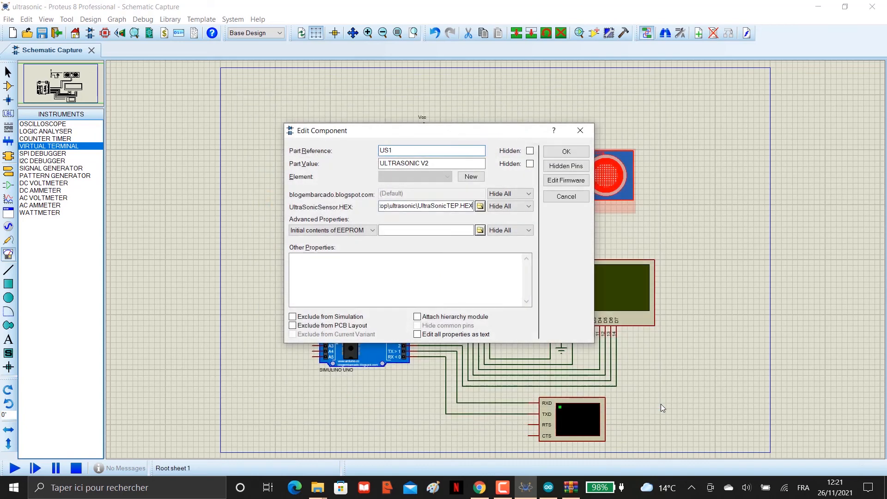
pyautogui.click(566, 152)
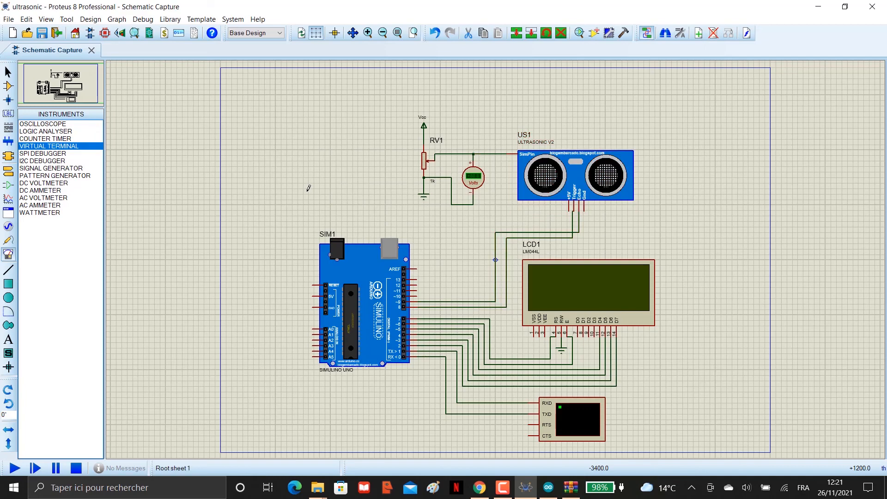
# Step: Run the simulation and raise potentiometer RV1 in steps to increase the simulated distance
pyautogui.press('F12')
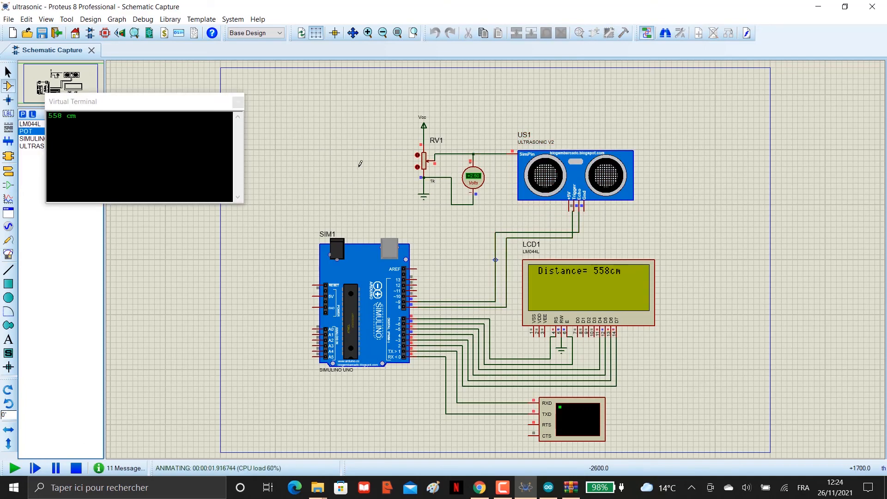
pyautogui.click(418, 157)
pyautogui.click(418, 156)
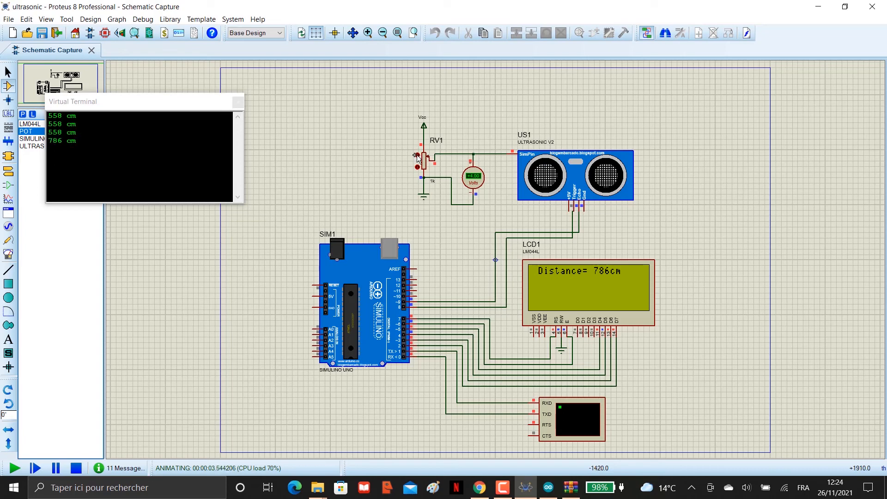
pyautogui.click(418, 156)
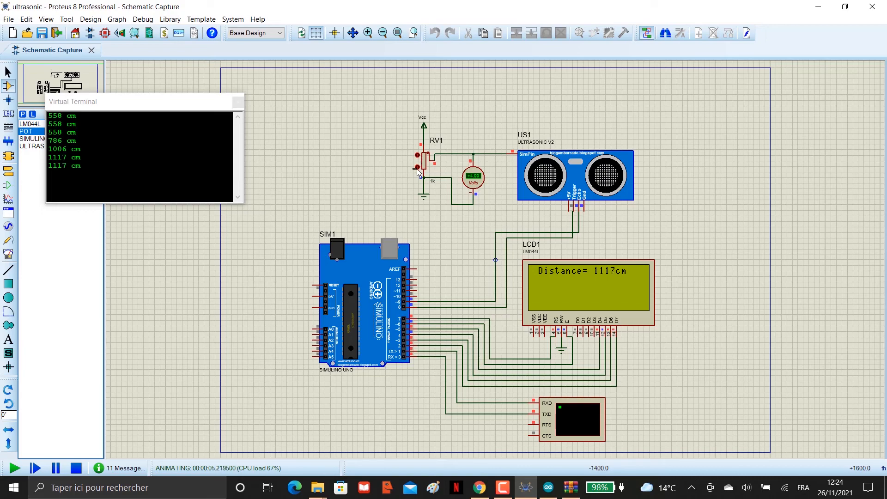
# Step: Lower potentiometer RV1 step by step to its minimum to test hurdle detection in the running simulation
pyautogui.click(417, 168)
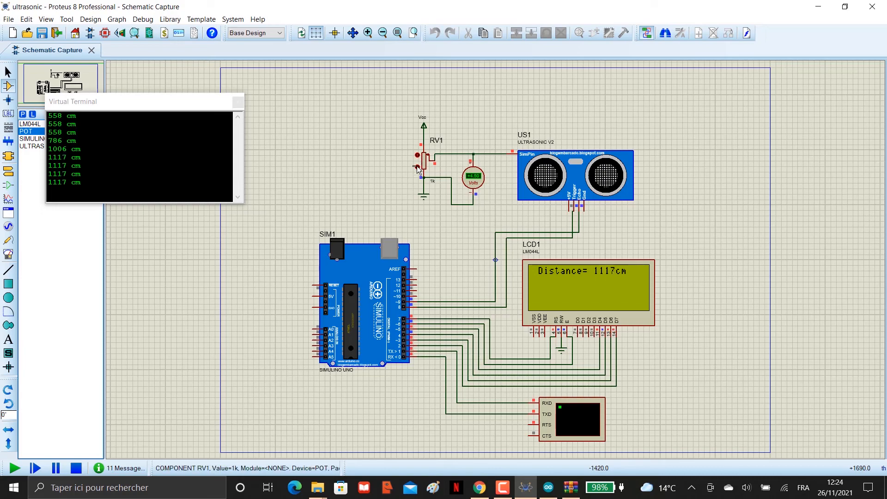
pyautogui.click(417, 167)
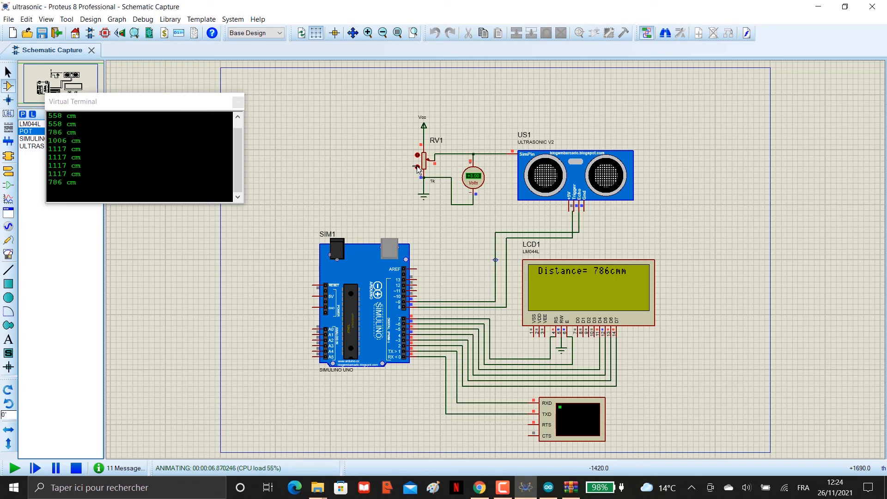
pyautogui.click(417, 167)
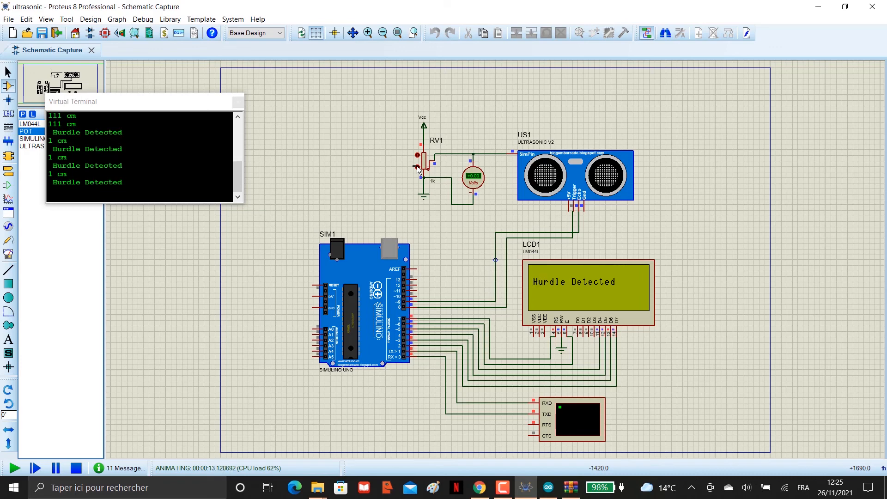
# Step: Raise potentiometer RV1 from its minimum back to mid-travel while the simulation runs
pyautogui.click(417, 157)
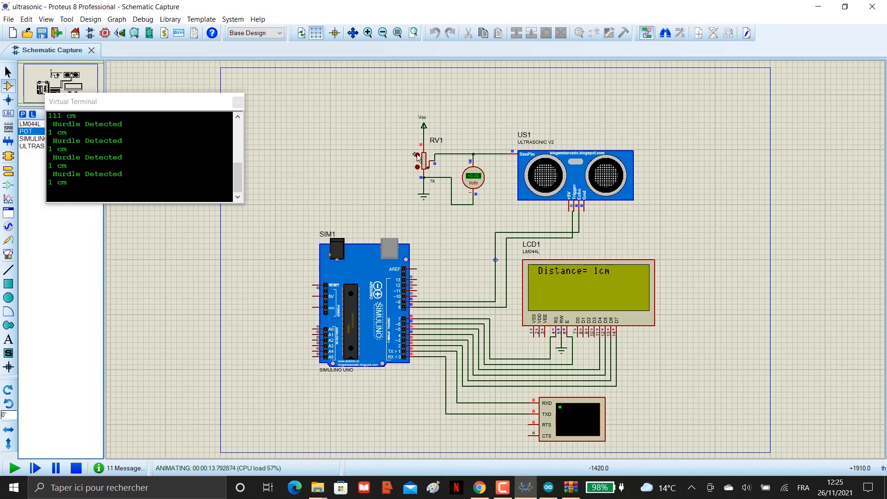
pyautogui.click(417, 157)
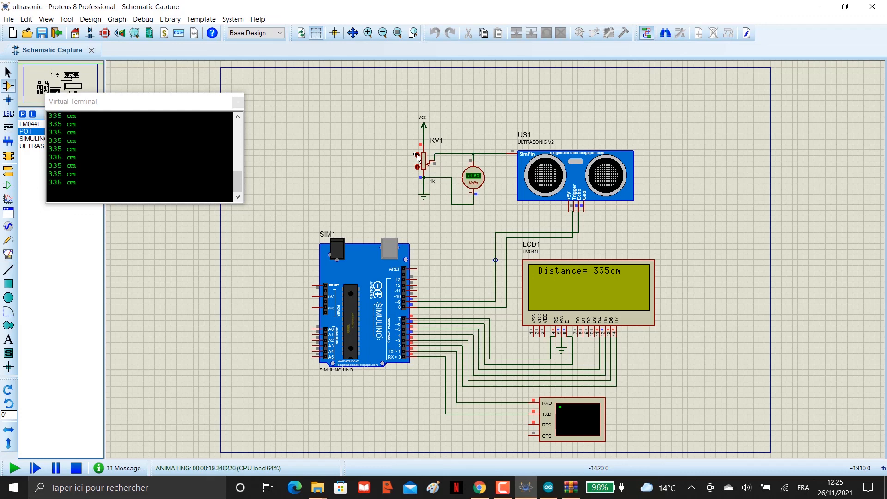
pyautogui.click(417, 157)
pyautogui.click(418, 157)
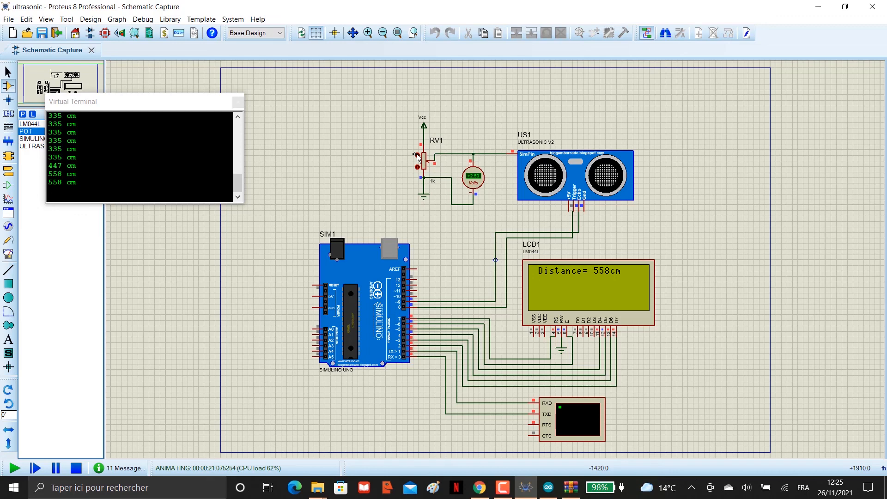